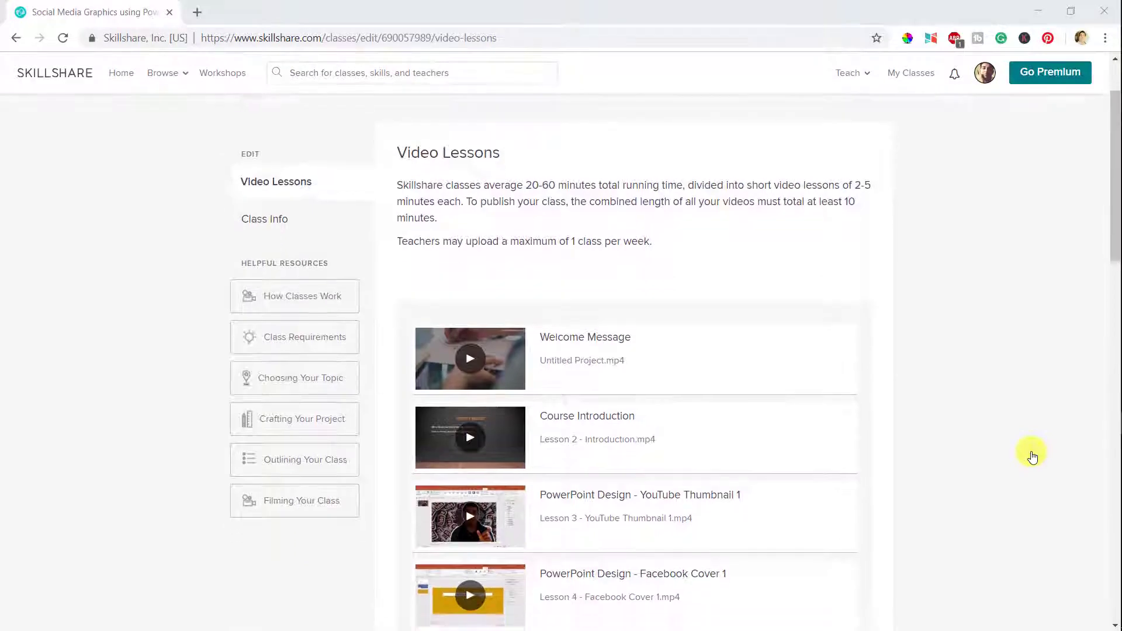
- Review the draft class's video lessons from Welcome Message through Conclusion, along with the class header
scroll(1033, 456, down, 1)
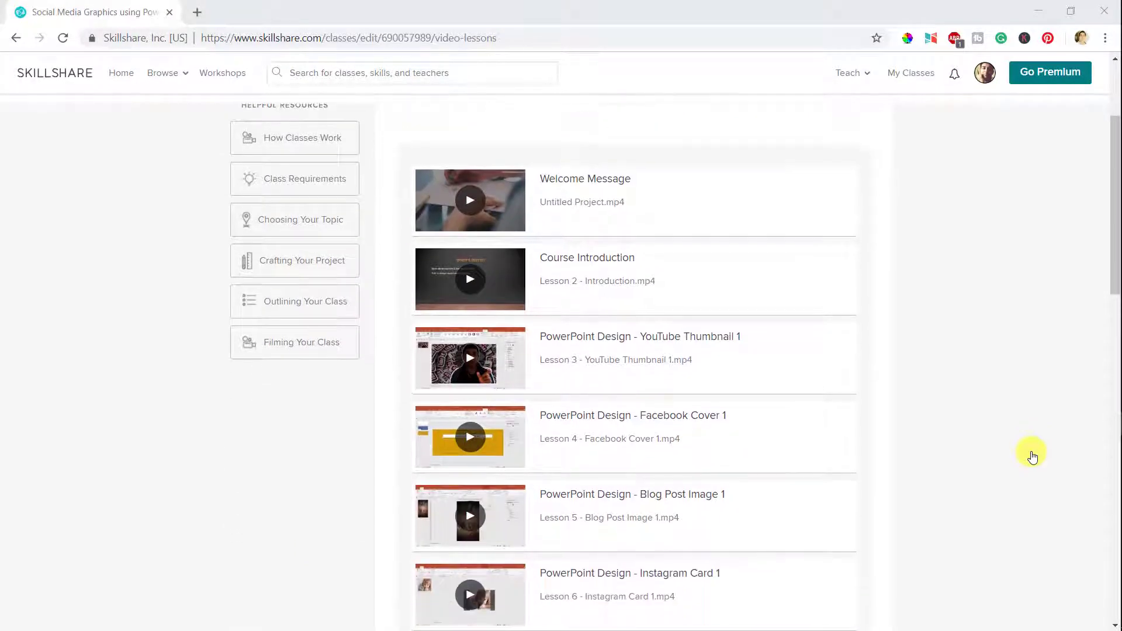
scroll(1032, 456, down, 5)
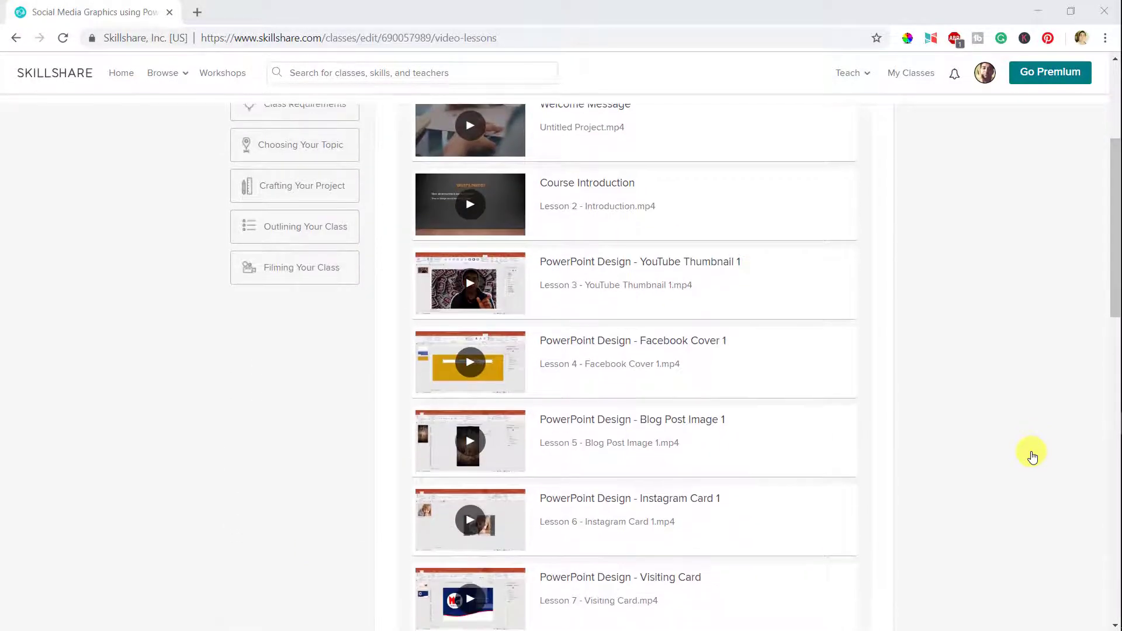
scroll(1033, 456, down, 6)
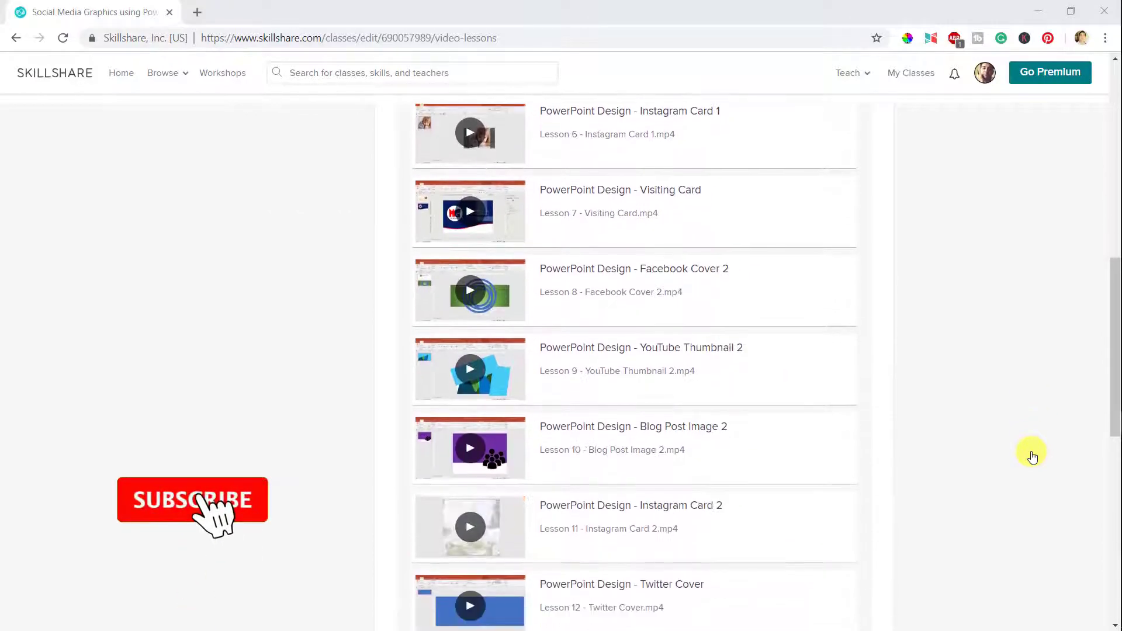
scroll(1032, 456, up, 4)
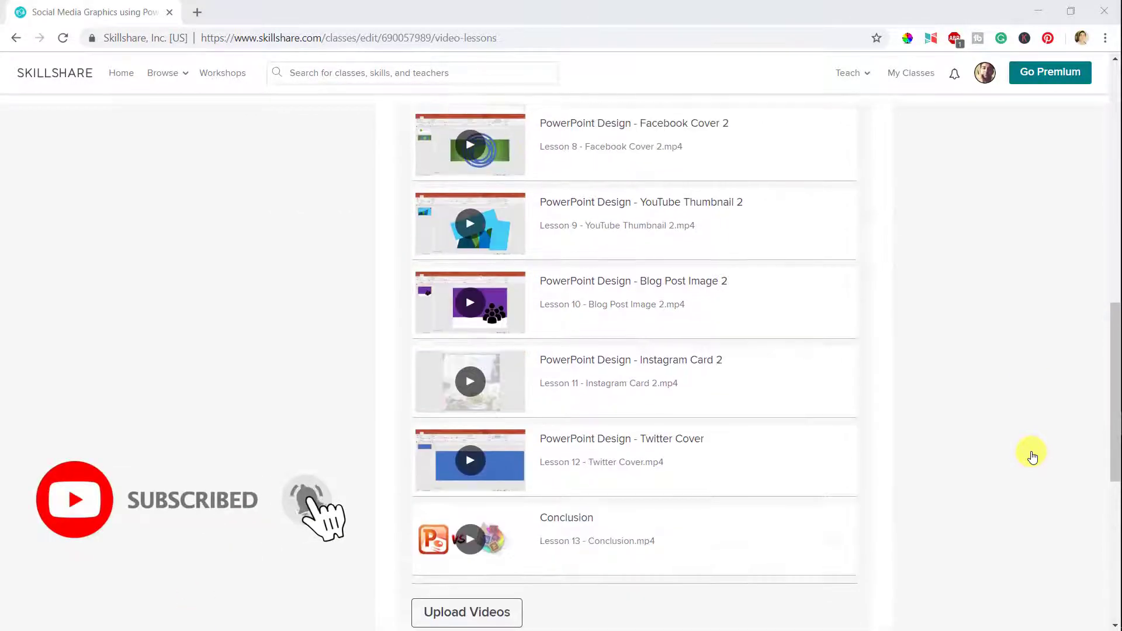
scroll(1033, 457, up, 7)
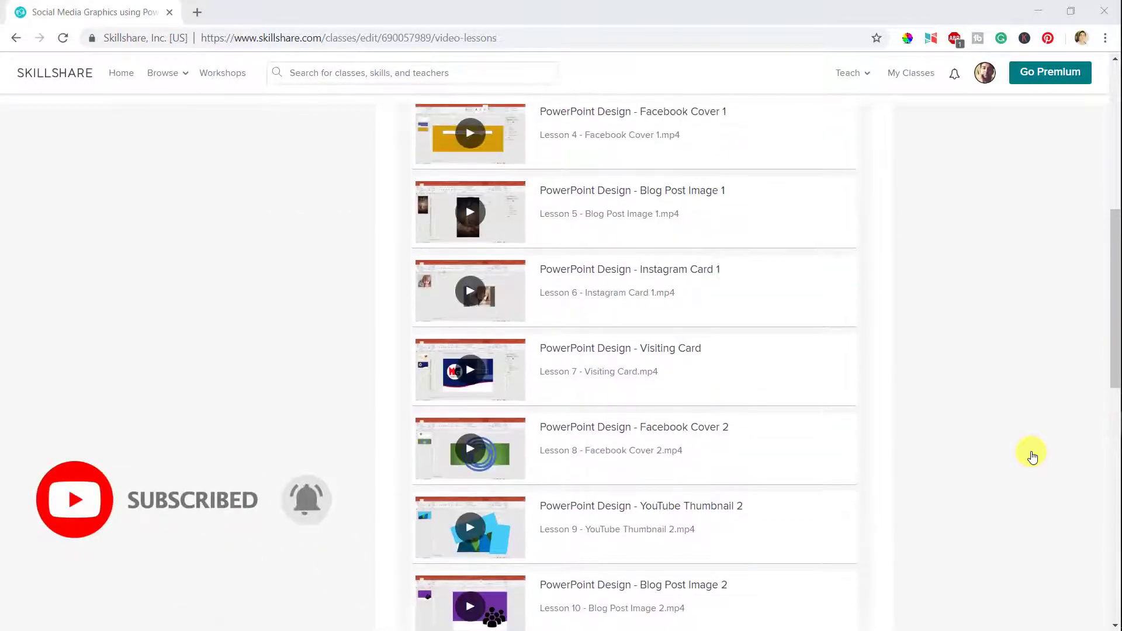
scroll(1032, 456, up, 4)
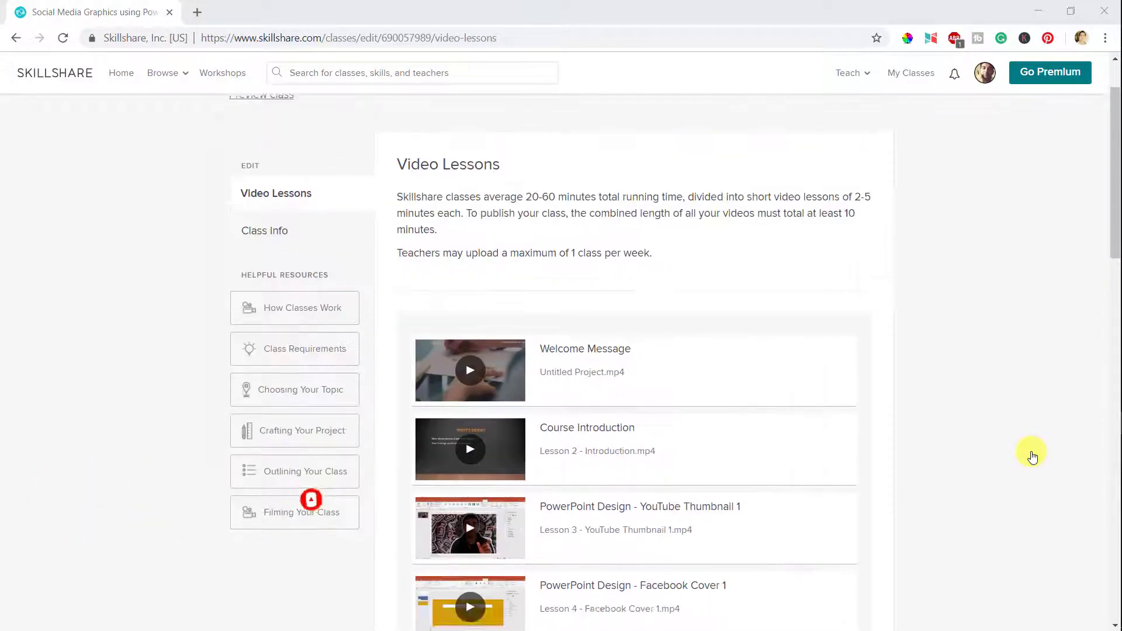
scroll(1033, 456, up, 2)
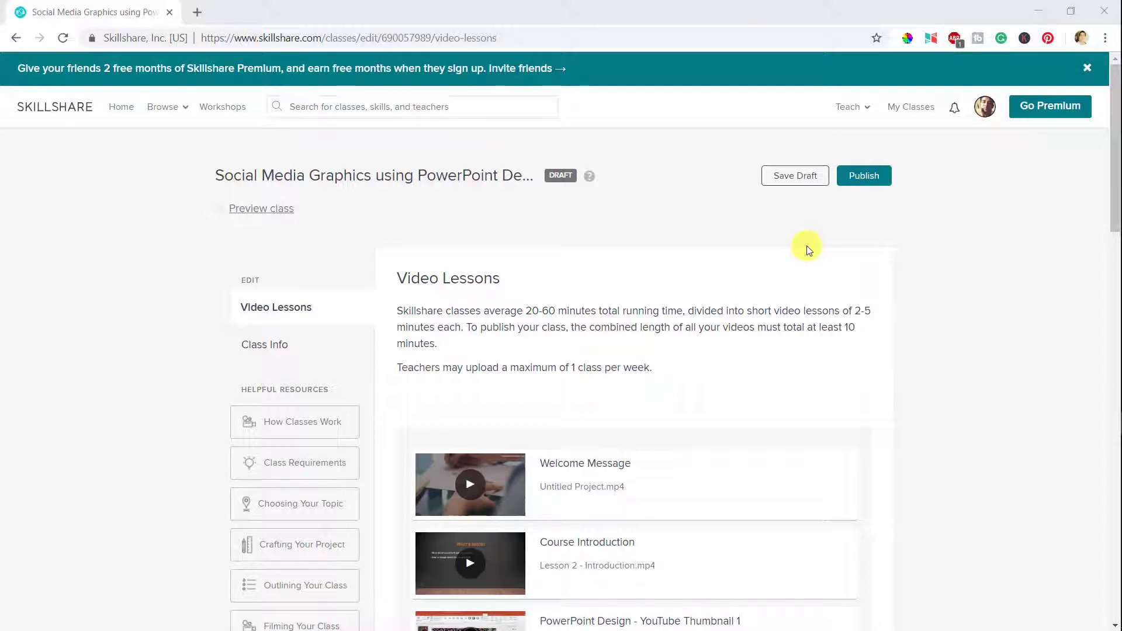
scroll(656, 281, down, 5)
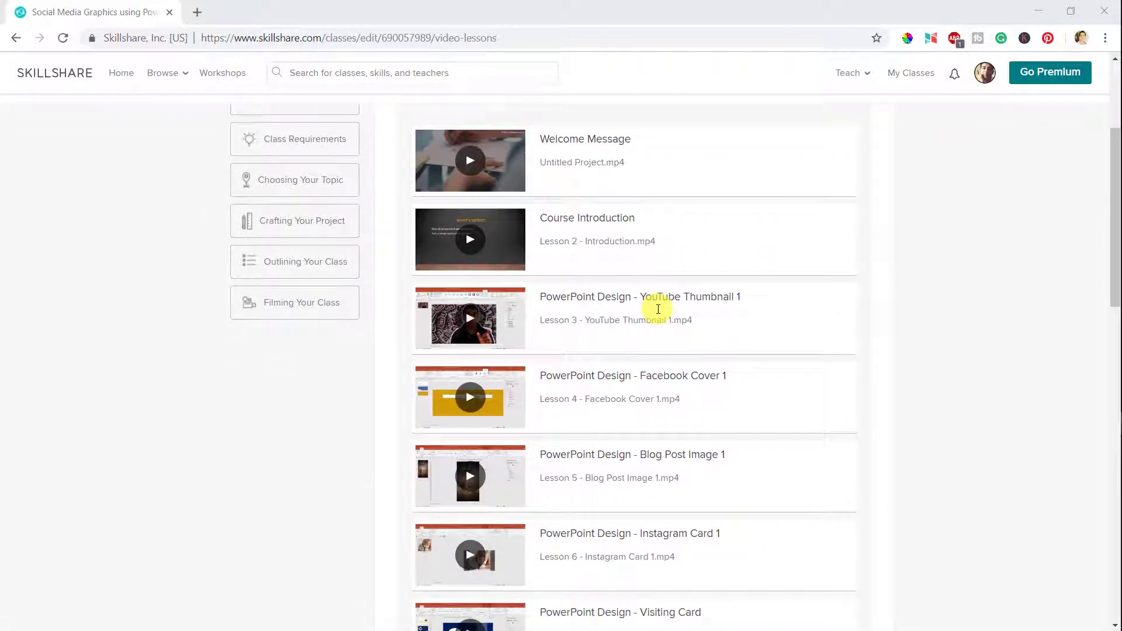
scroll(658, 309, up, 5)
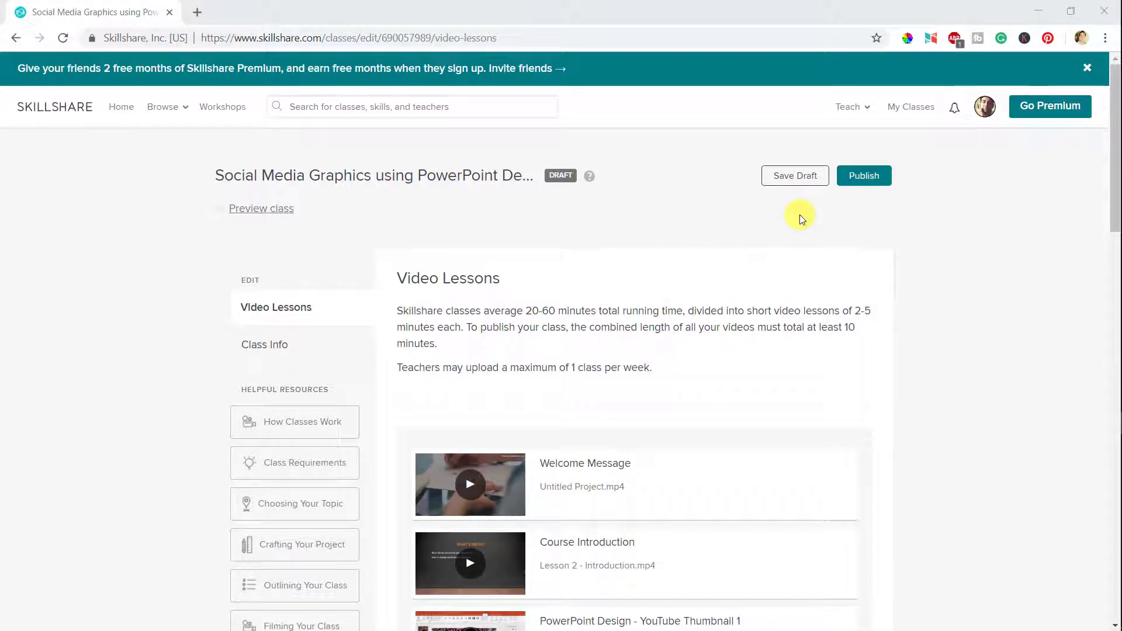
scroll(977, 421, down, 4)
scroll(975, 417, down, 2)
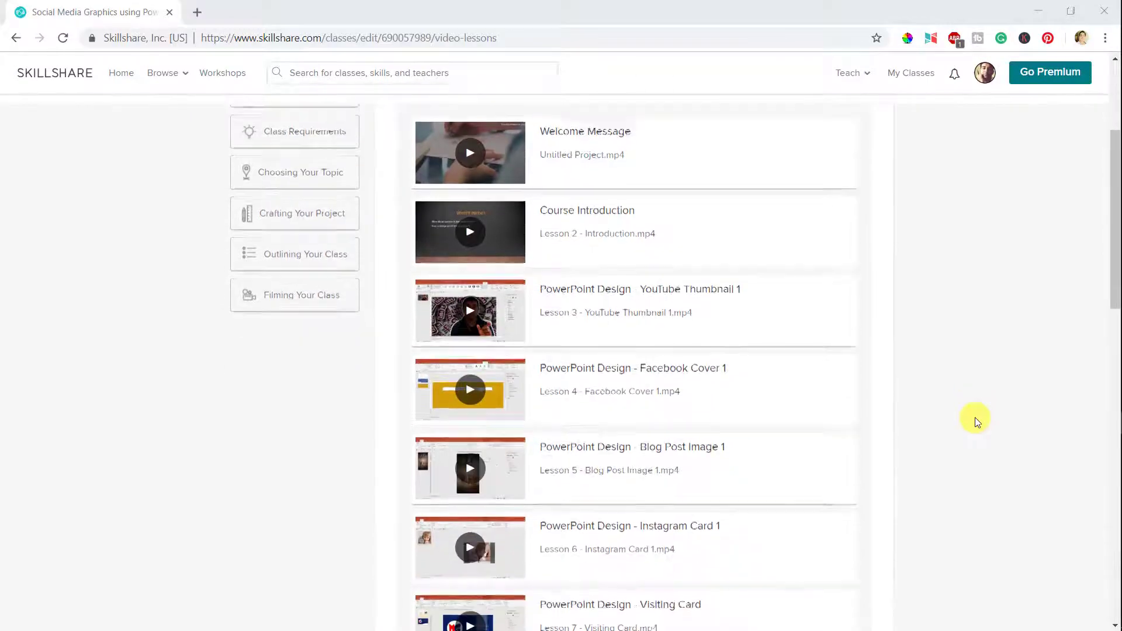
scroll(975, 417, up, 6)
scroll(974, 417, down, 8)
scroll(975, 417, down, 7)
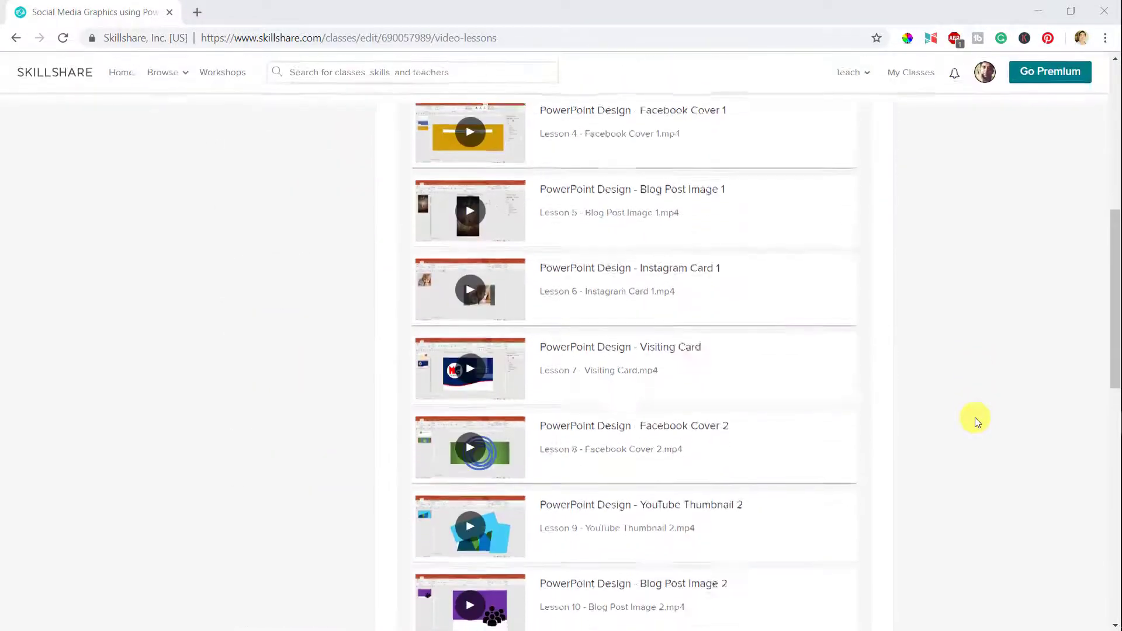
scroll(975, 417, up, 15)
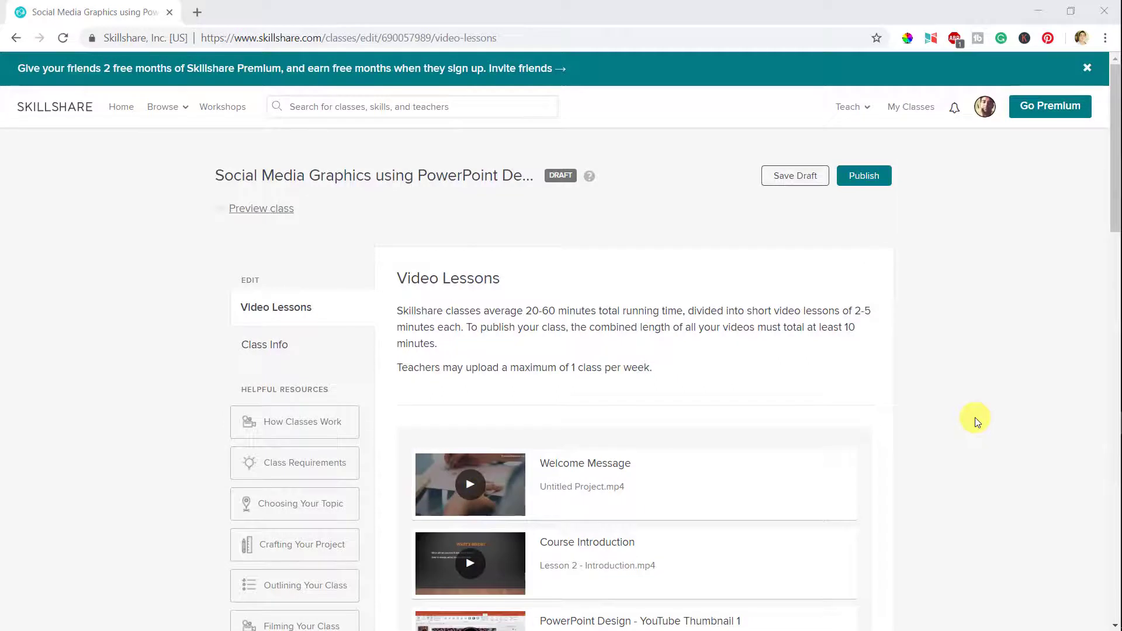
- Publish the draft class about social media graphics using PowerPoint and confirm the publication
click(865, 177)
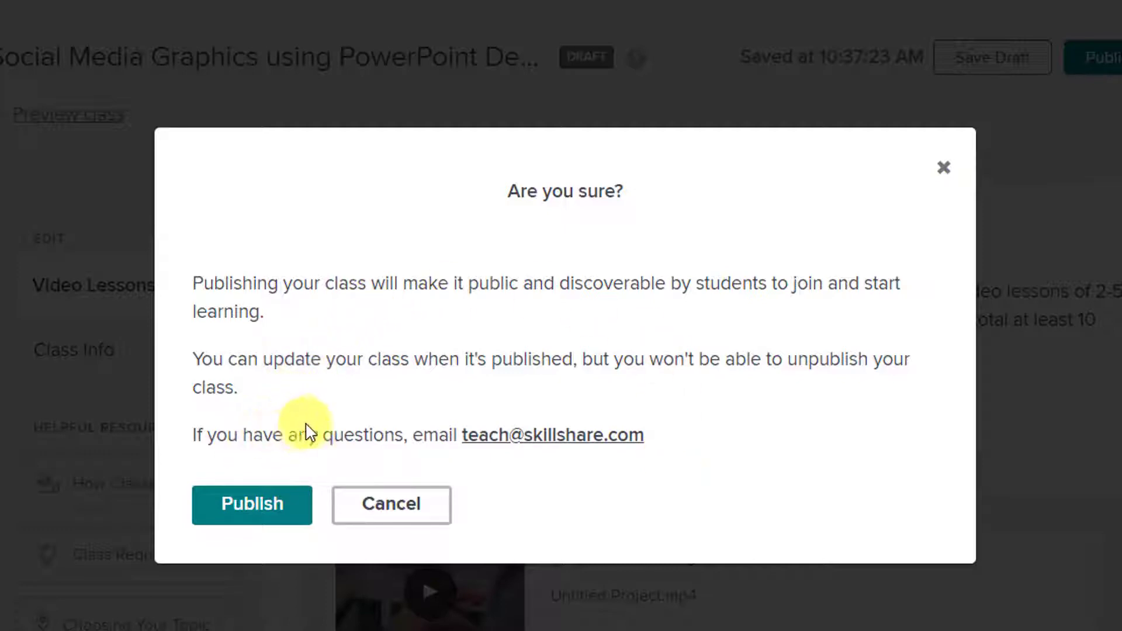
click(252, 515)
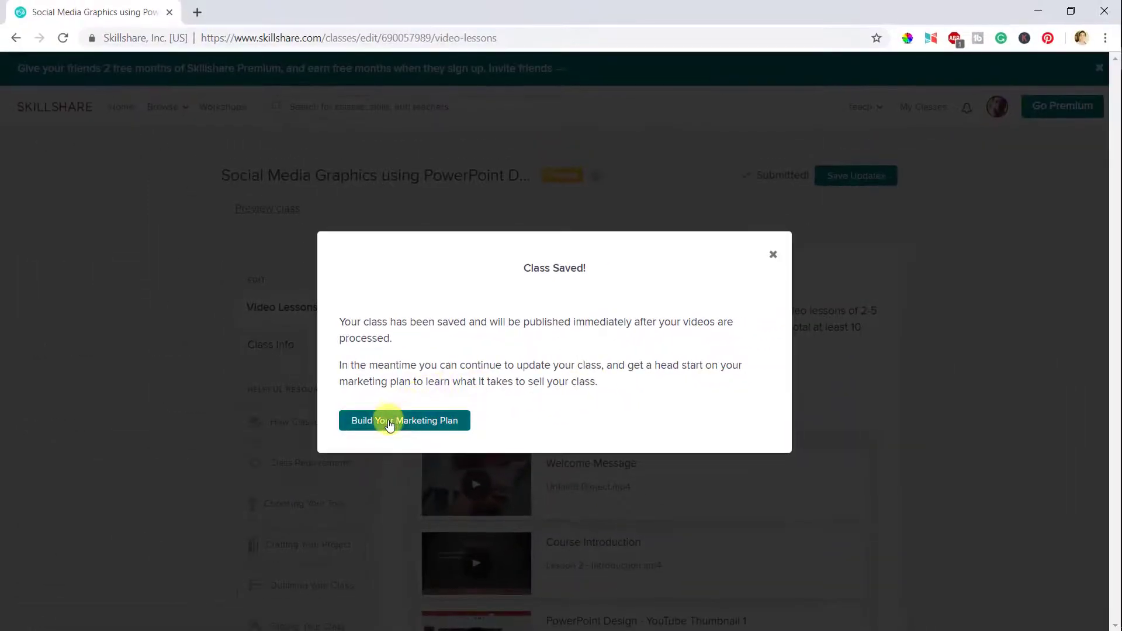
- Open the marketing plan guide for the class in a new browser tab, keeping the class editing page open
click(418, 425)
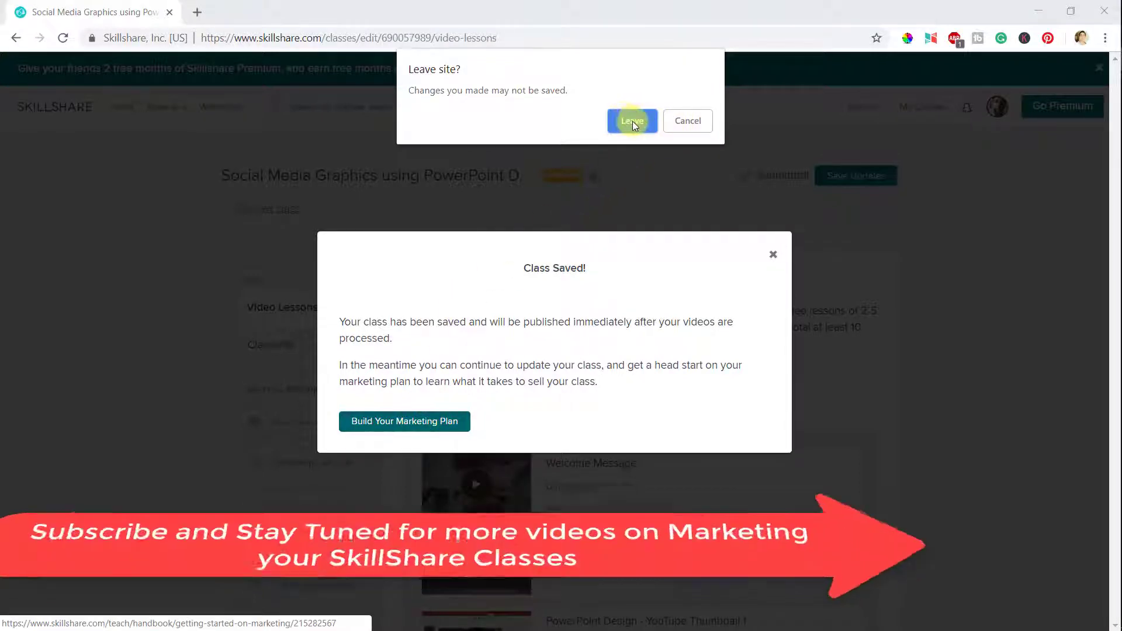
click(696, 121)
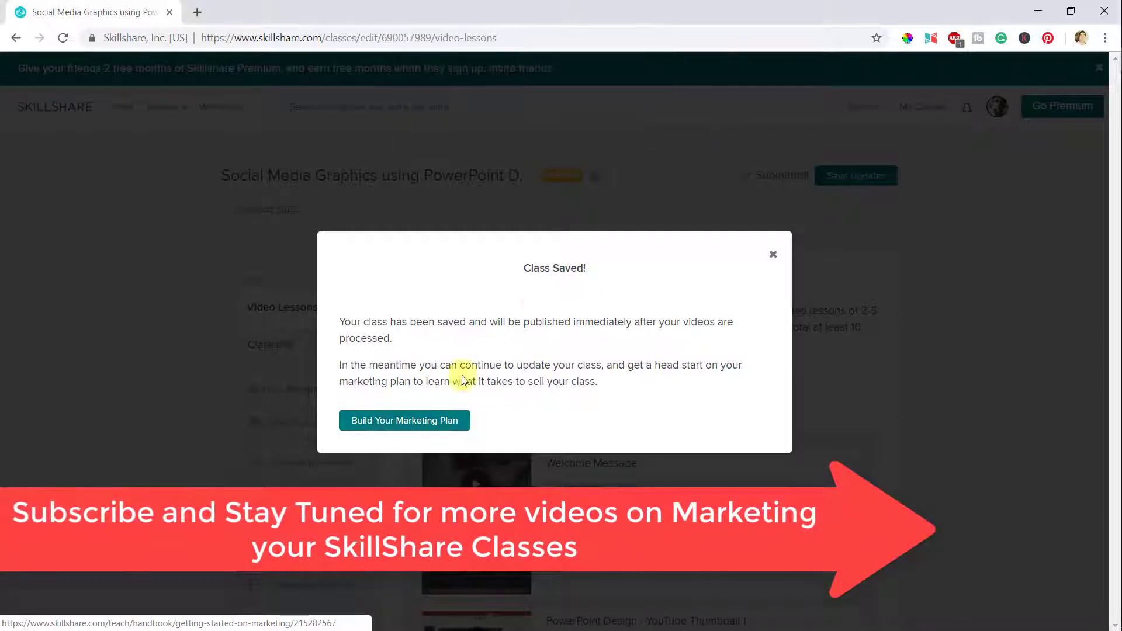
right_click(421, 421)
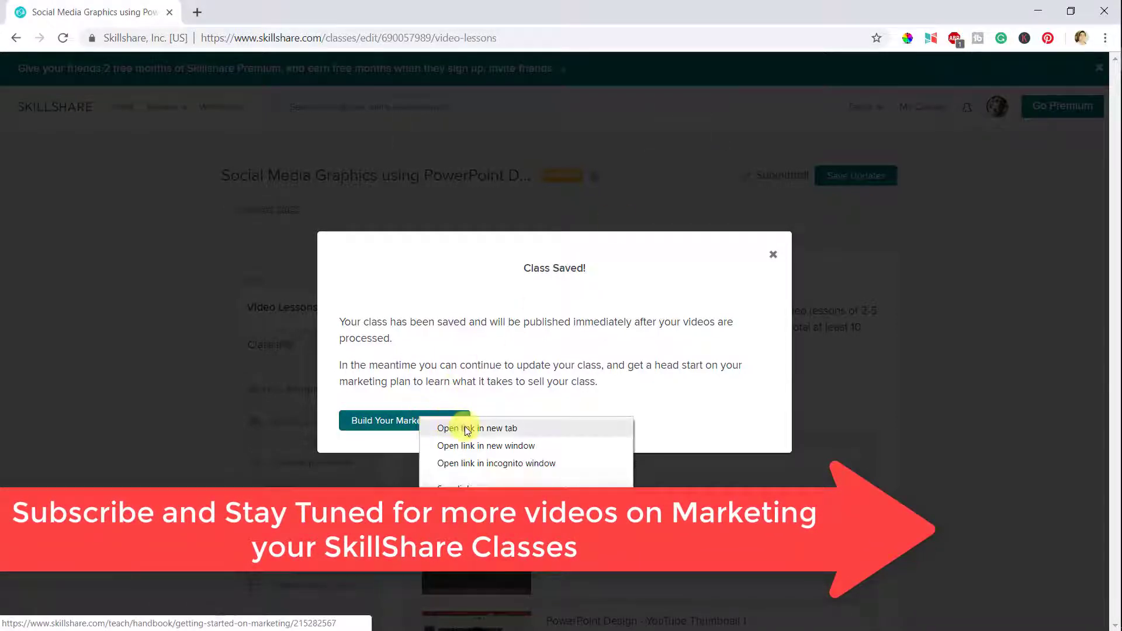
click(496, 430)
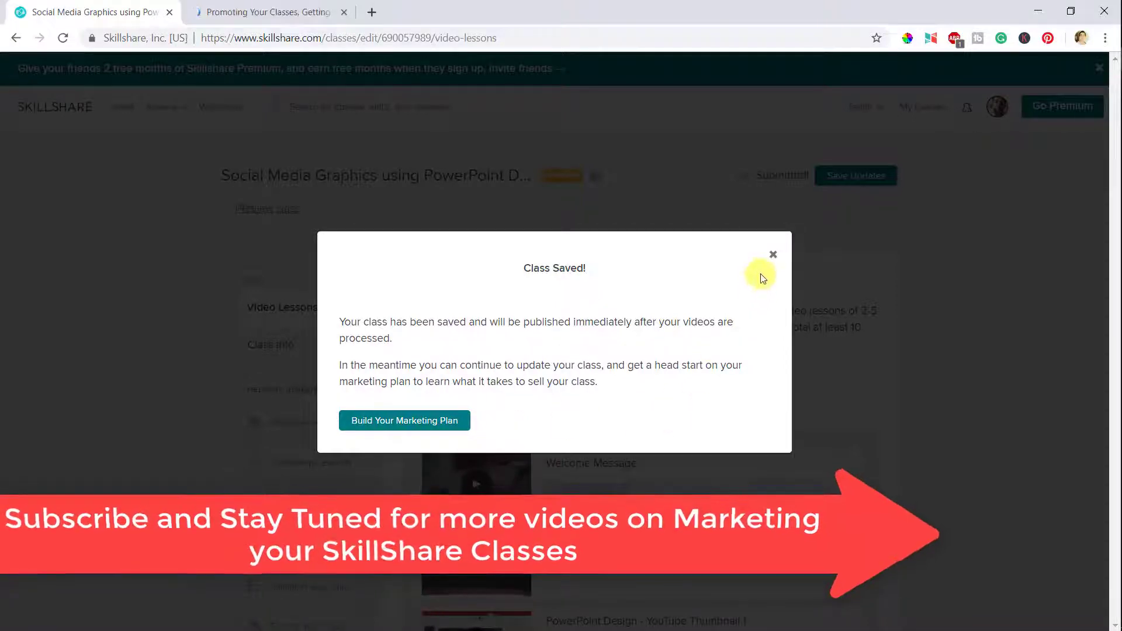
- Close the class-saved and publishing confirmation dialogs, and reload the class editing page
click(775, 257)
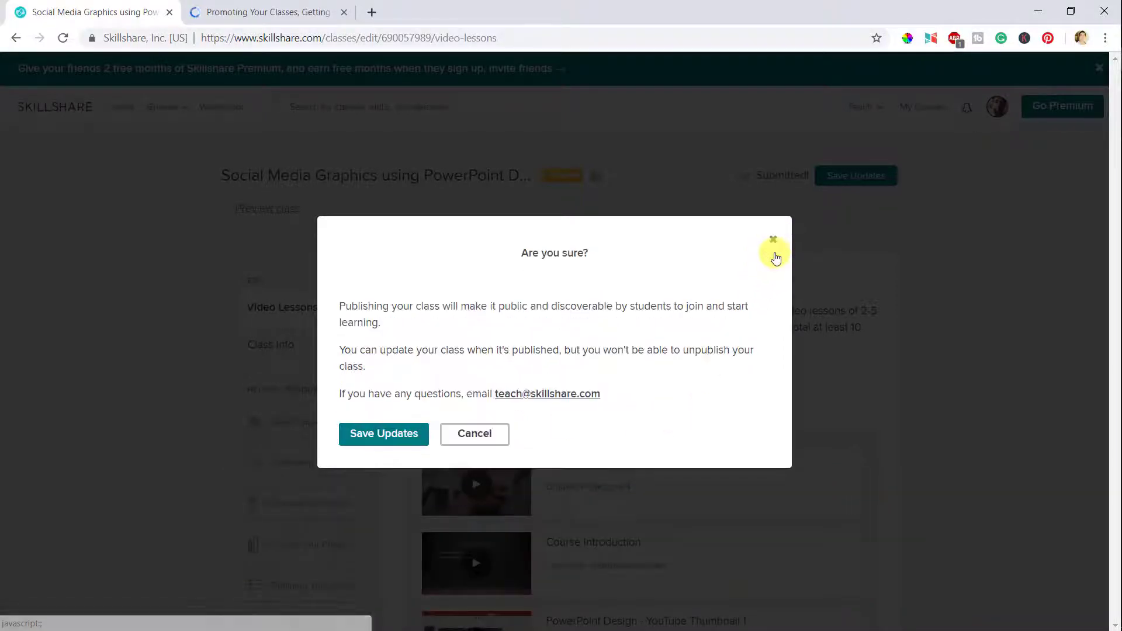
click(774, 244)
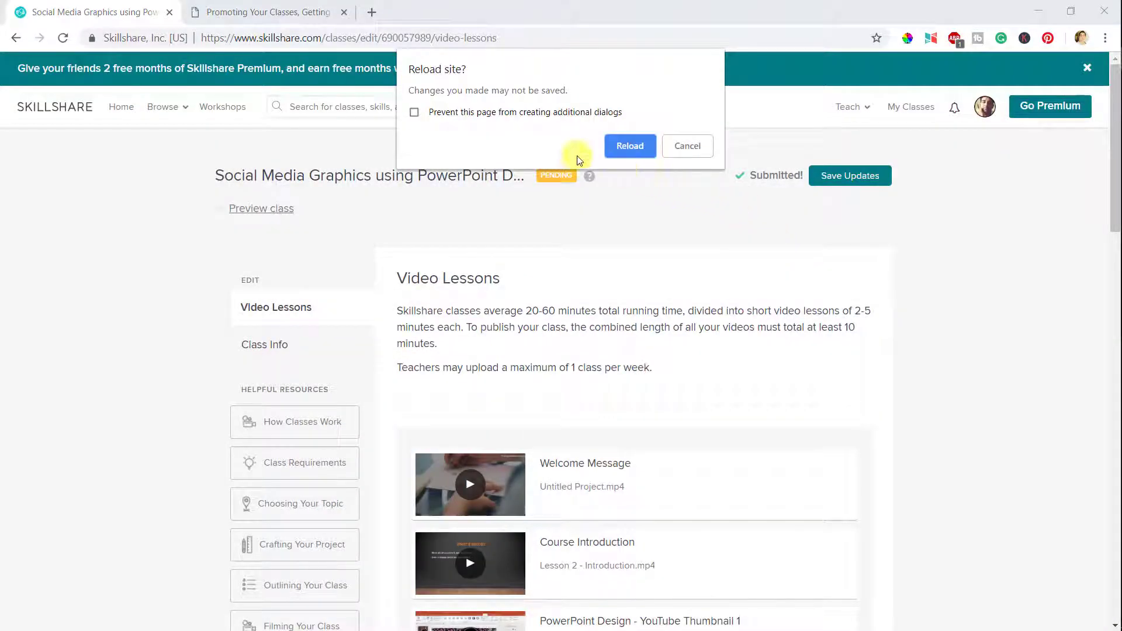
click(629, 145)
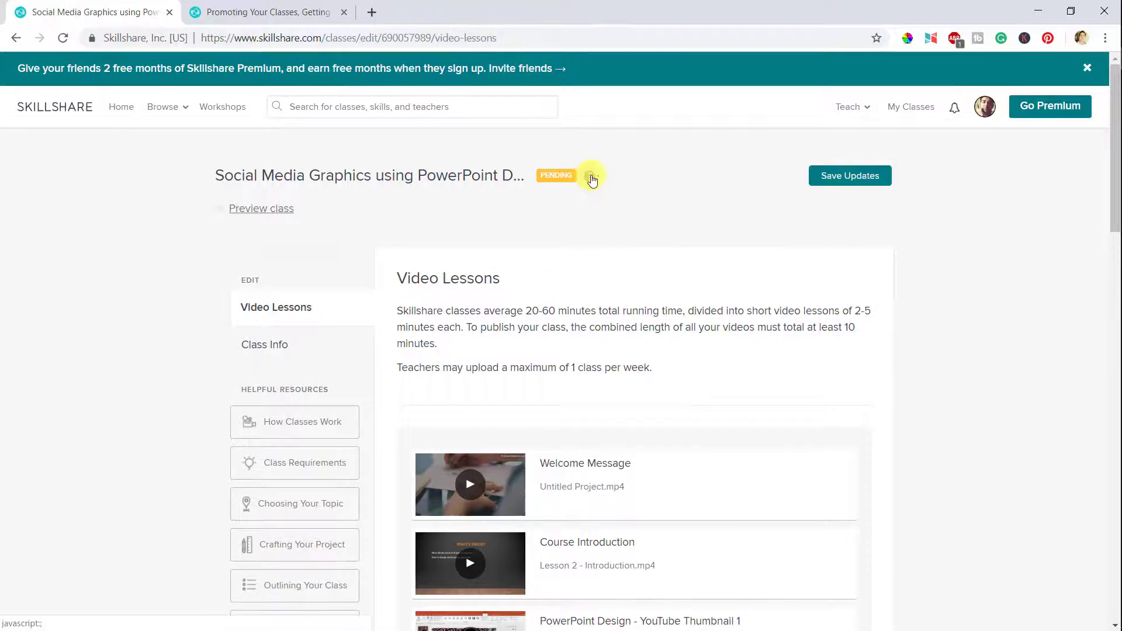
- Read the explanation of the class's pending status and check the submitted video lessons down to Conclusion
mouse_move(590, 176)
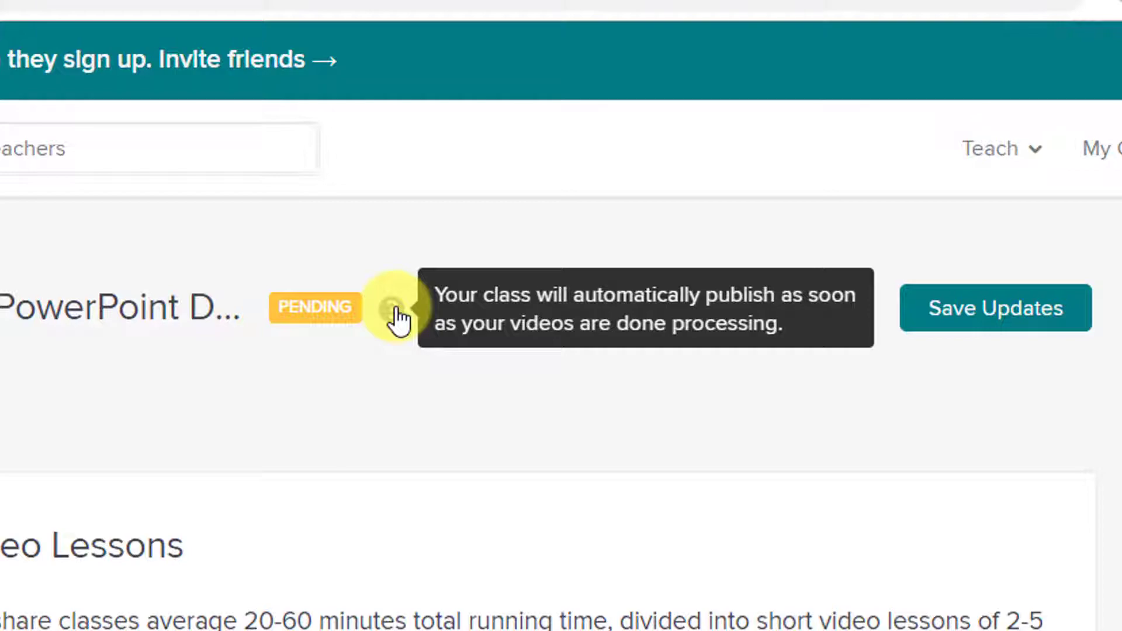
scroll(865, 409, down, 3)
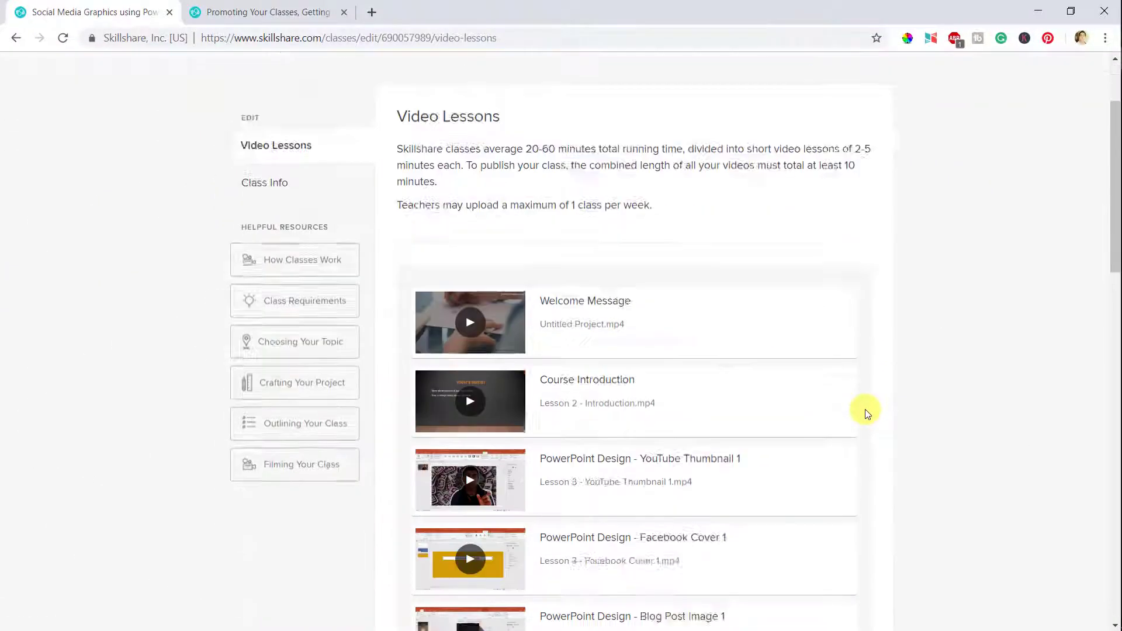
scroll(865, 409, down, 10)
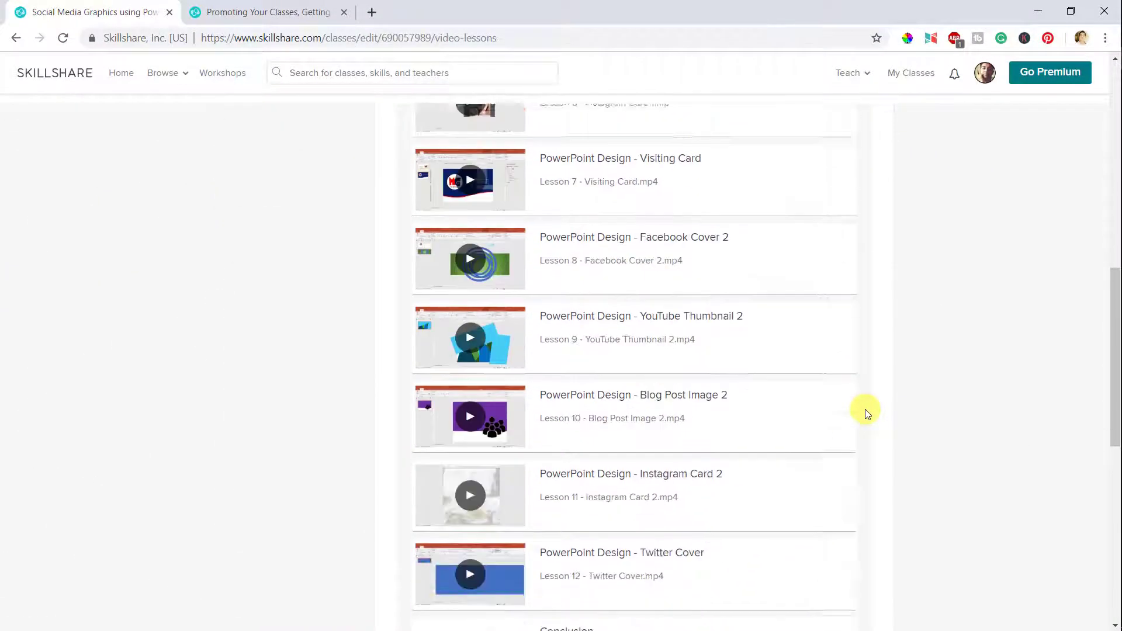
scroll(865, 410, down, 6)
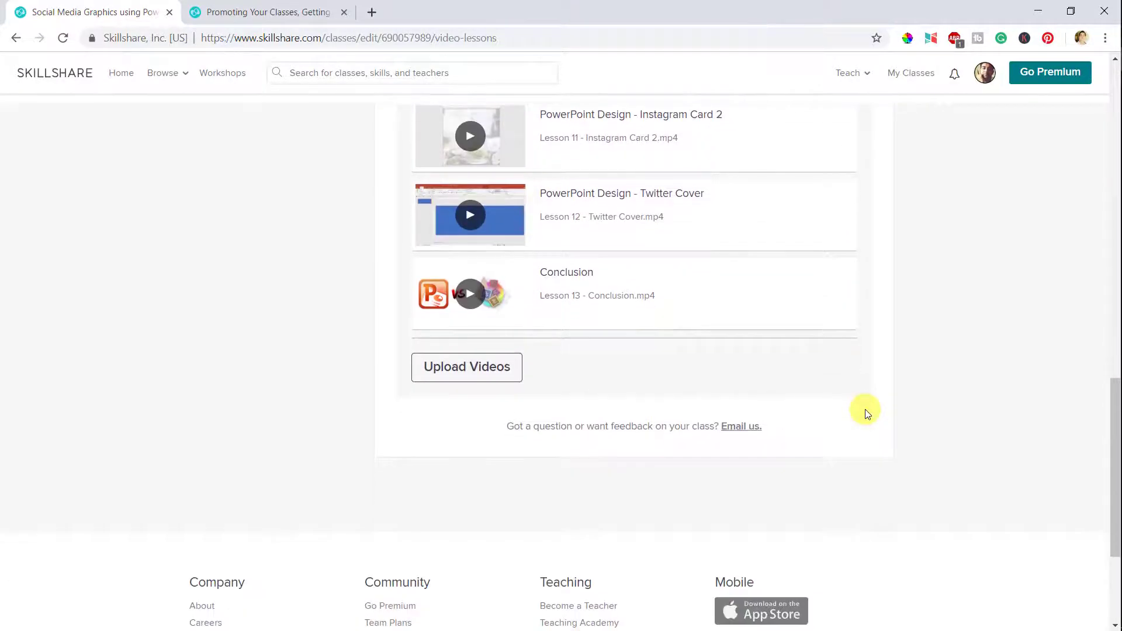
scroll(865, 409, up, 19)
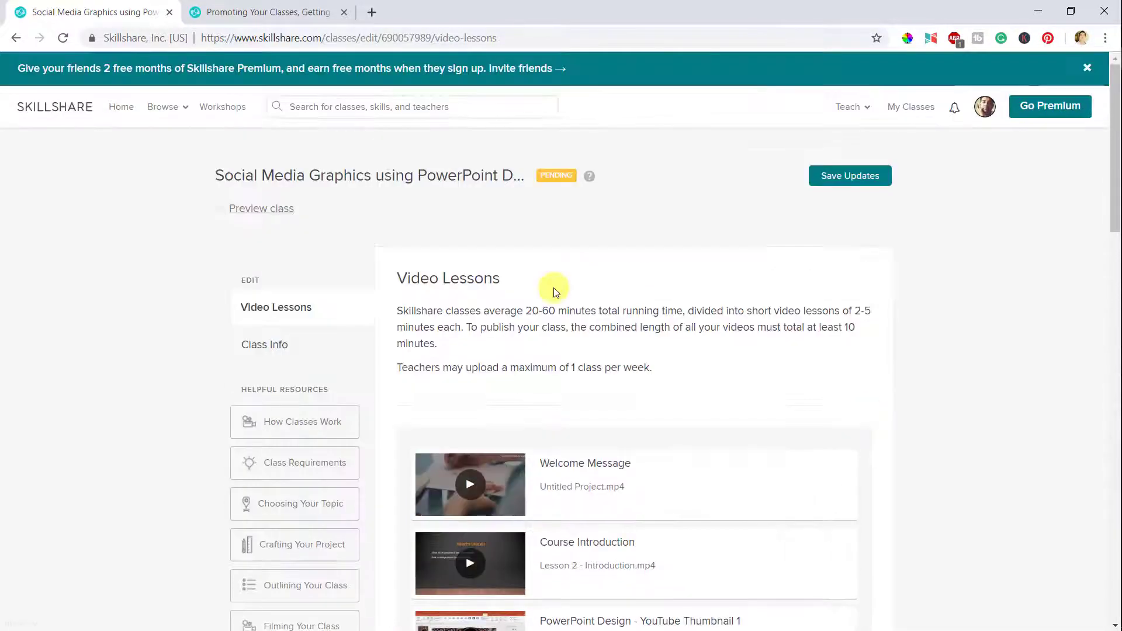
- Open the class info and review its description, class project, category, class type, level and skills
click(263, 348)
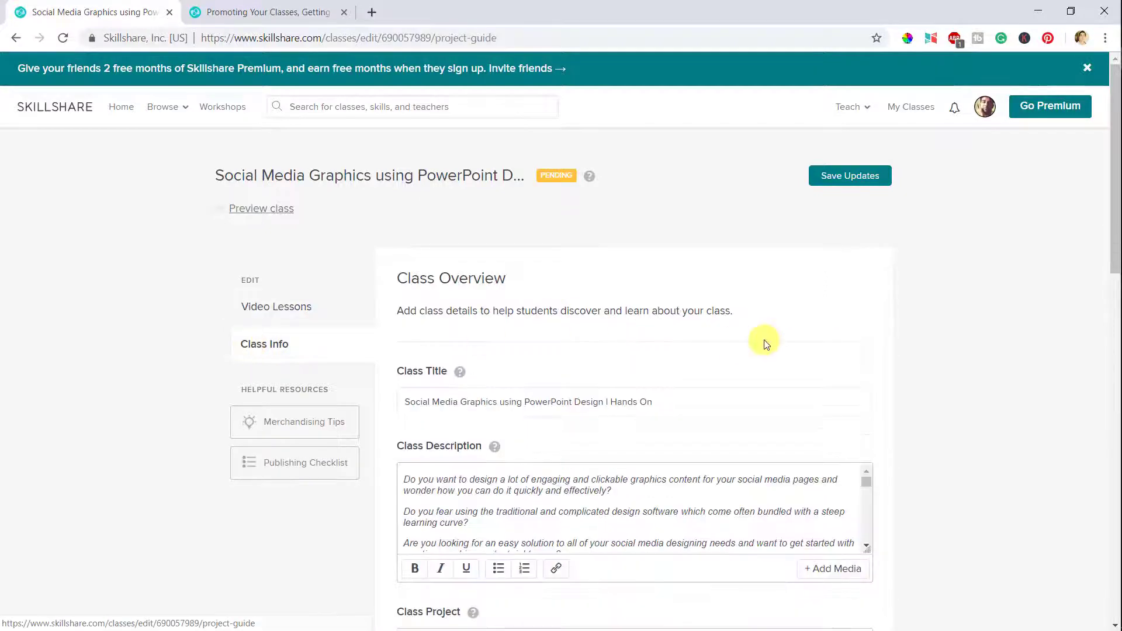
scroll(959, 396, down, 5)
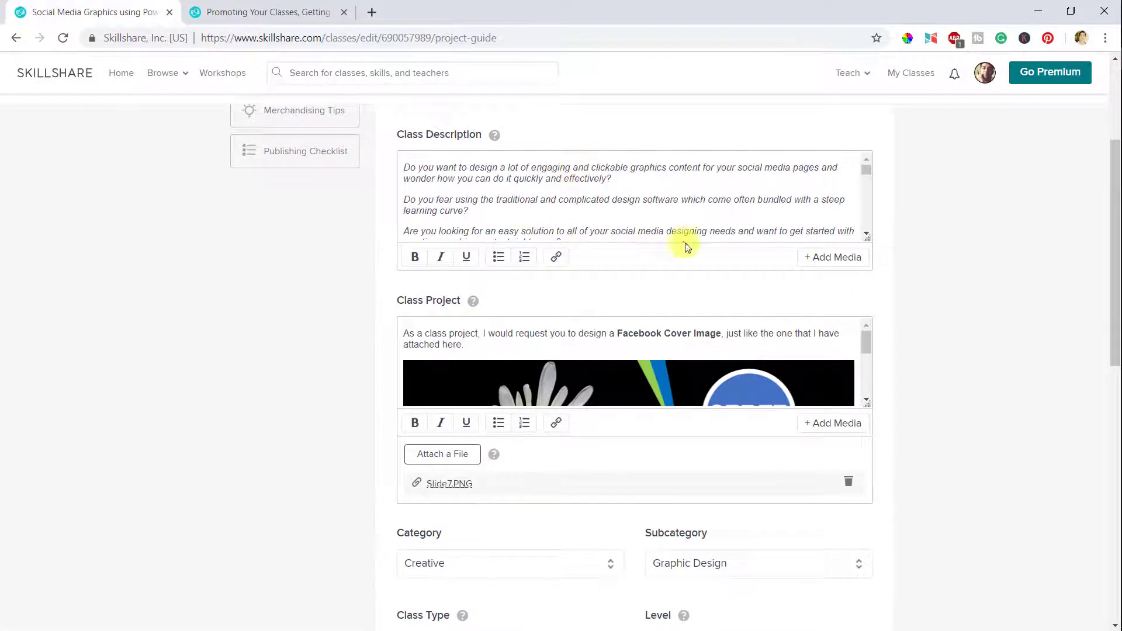
scroll(963, 348, down, 1)
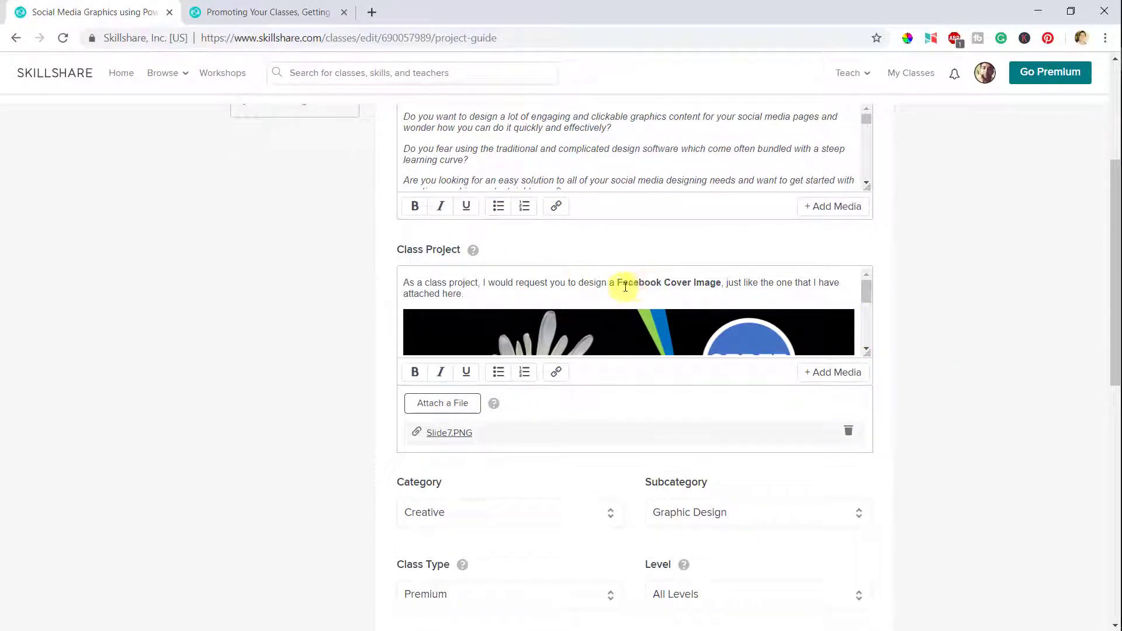
scroll(582, 298, down, 3)
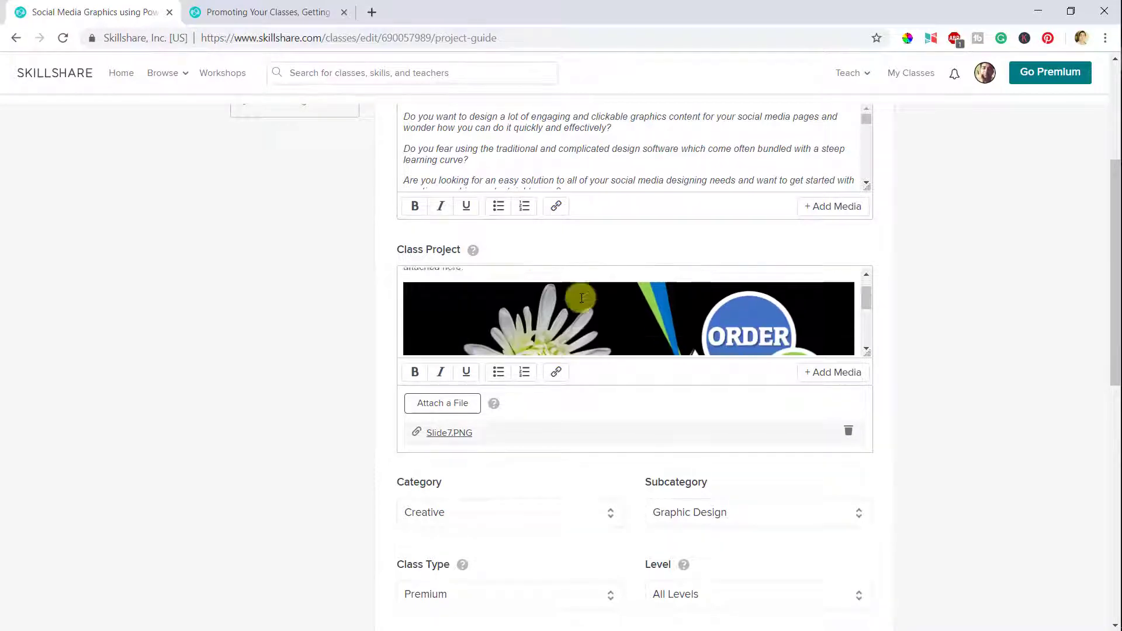
scroll(581, 298, down, 2)
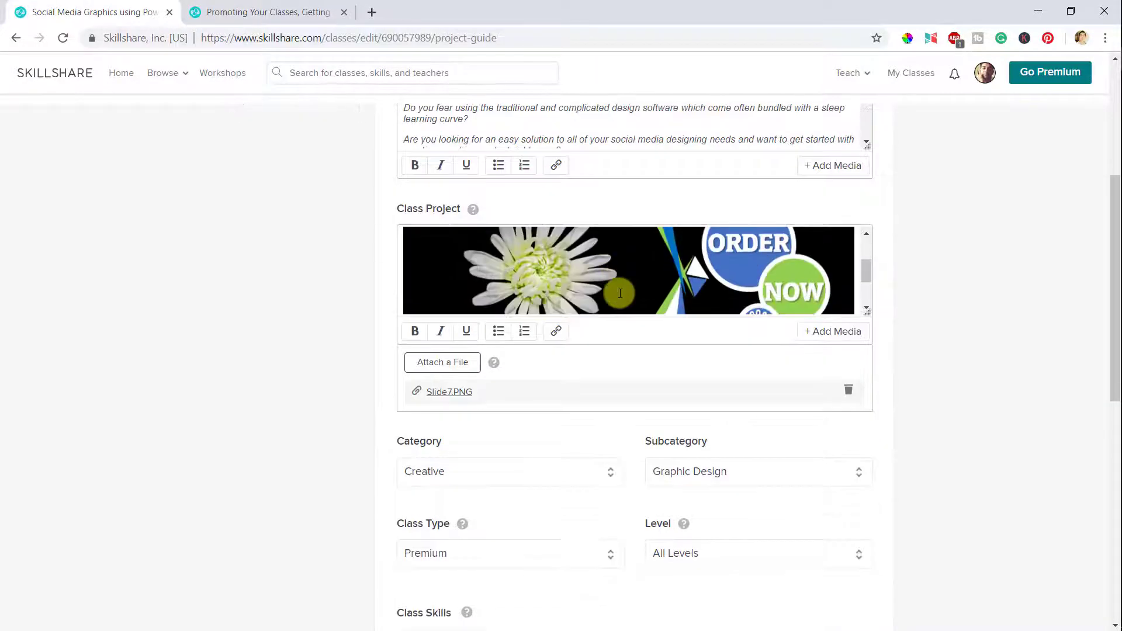
scroll(620, 293, down, 1)
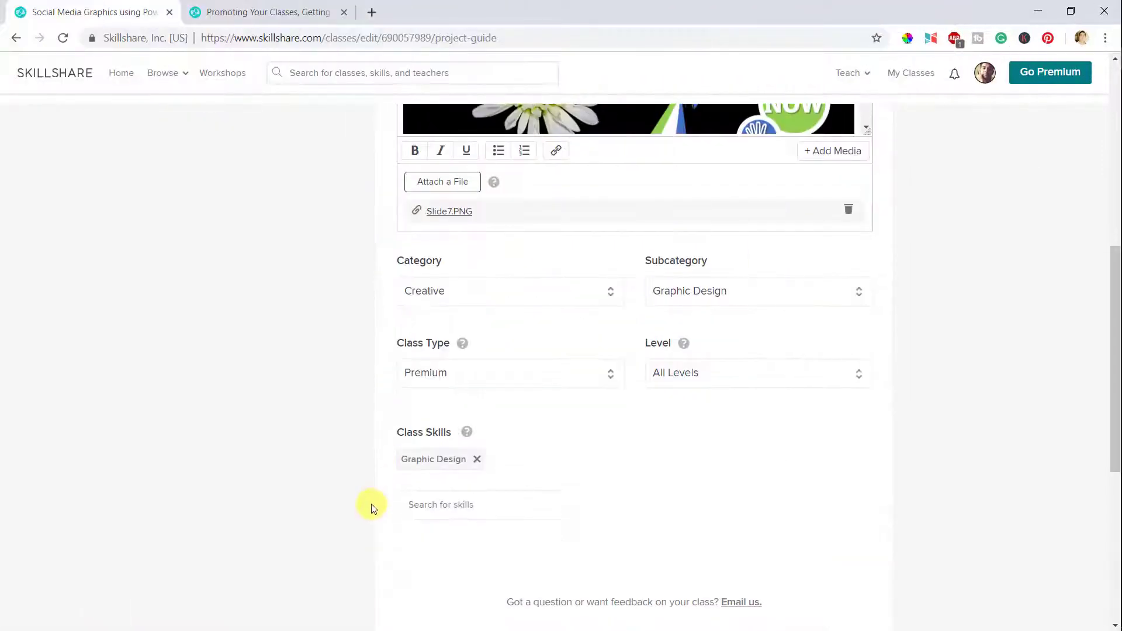
- Add the skill tags PowerPoint Design and Microsoft PowerPoint to the class skills
scroll(372, 508, down, 1)
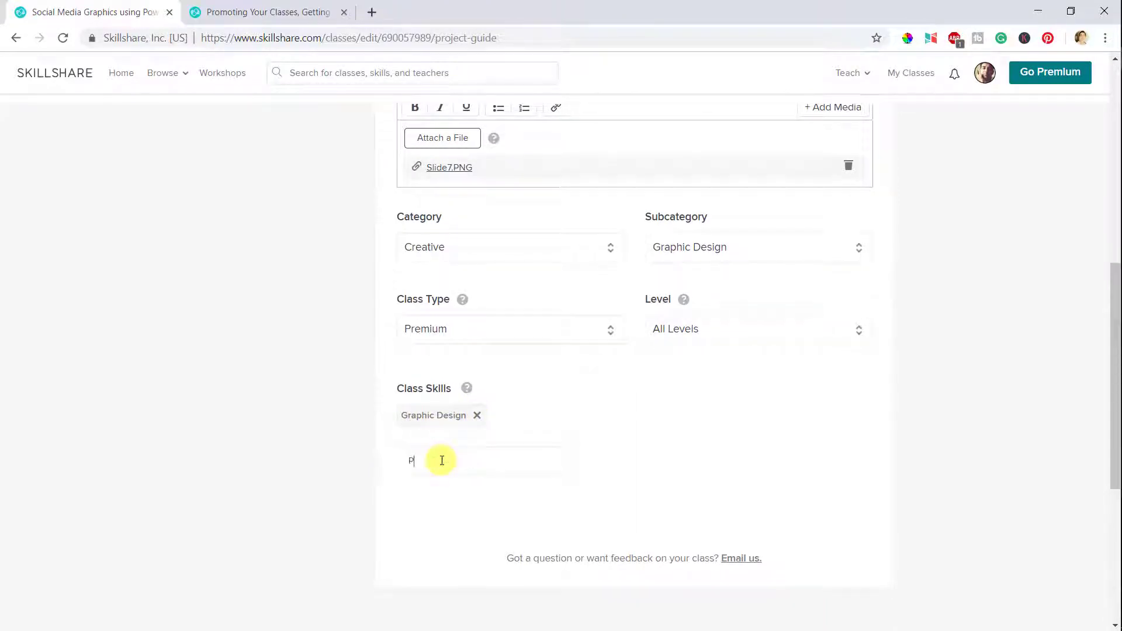
text(PowerPoint Design, PowerPoint, Microsoft PowerPoint)
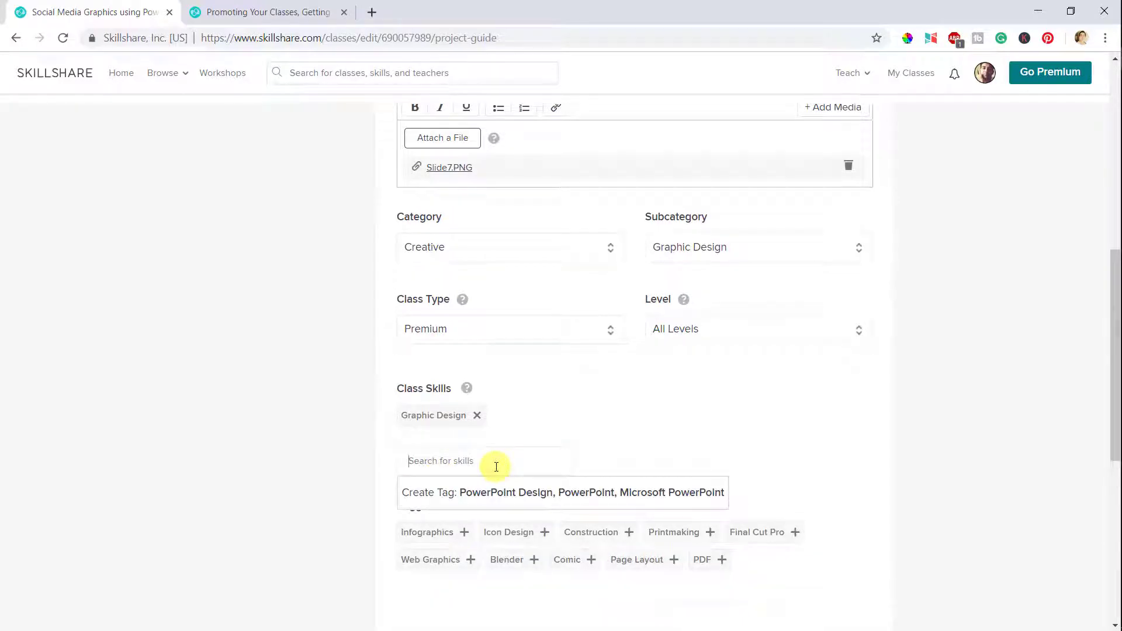
text(P)
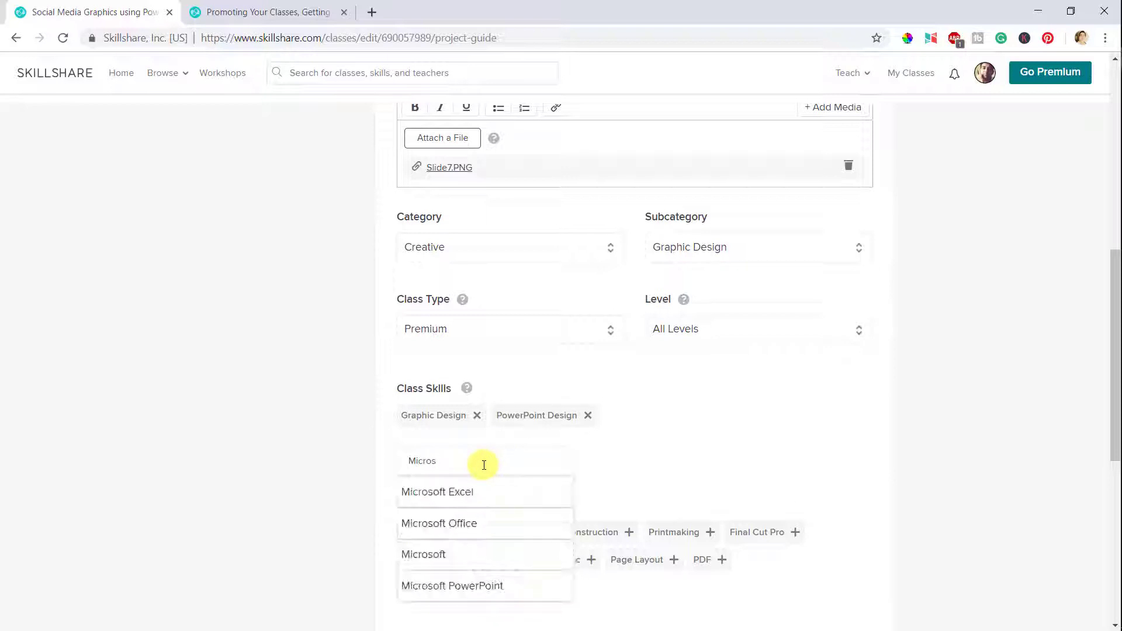
text(oft PowerPoint)
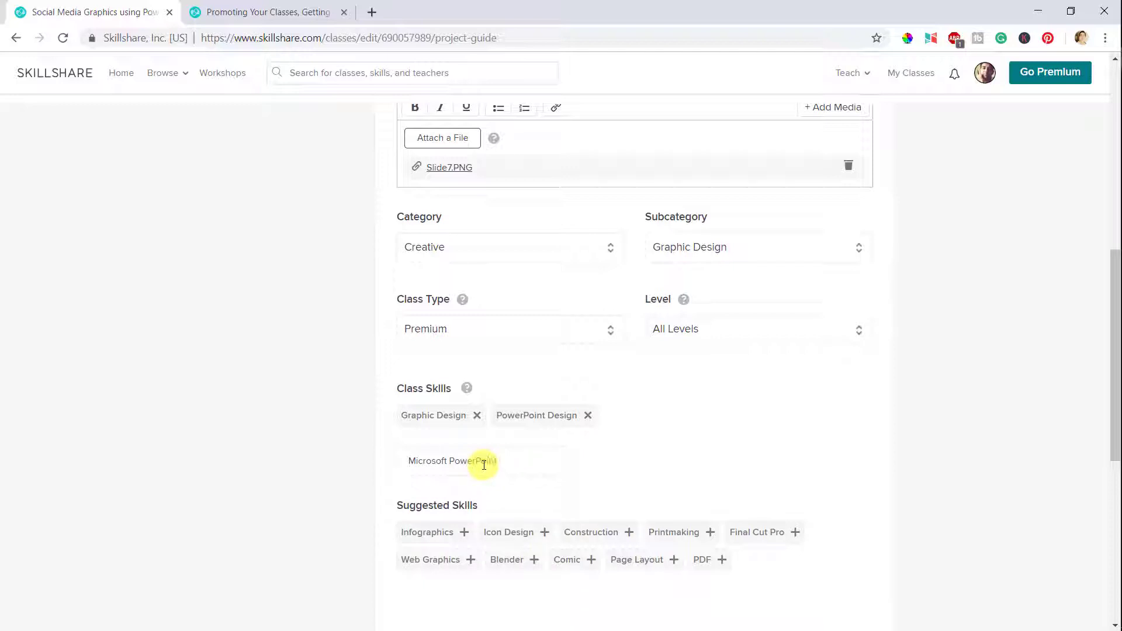
click(483, 488)
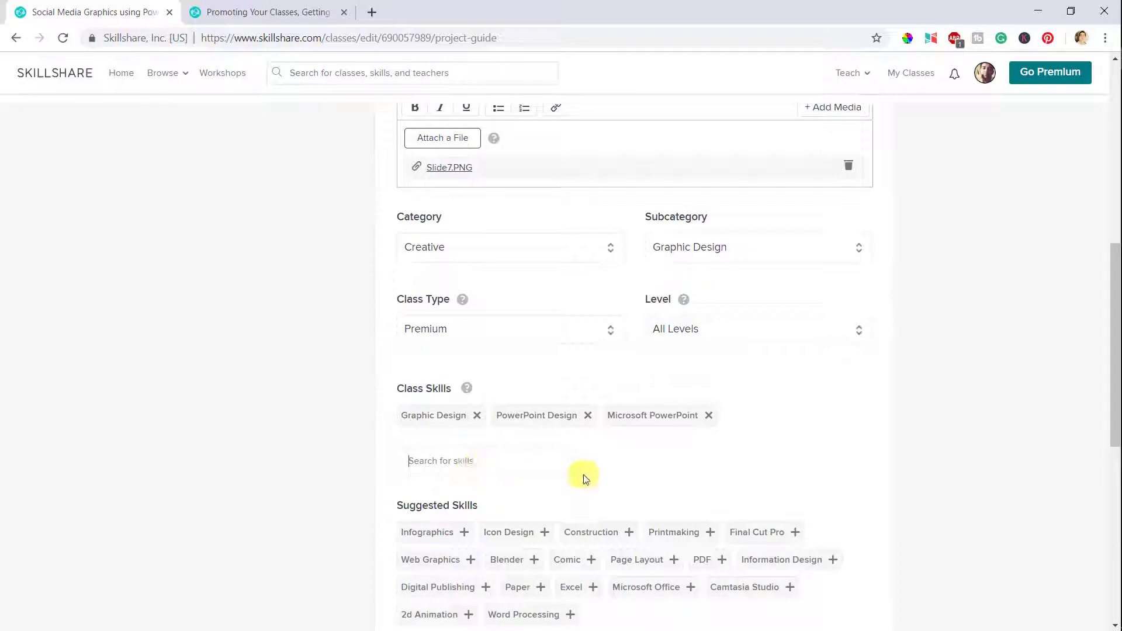
- Add Infographics, Social Media, Digital Publishing and Powerpoint to the class skills
scroll(583, 474, down, 1)
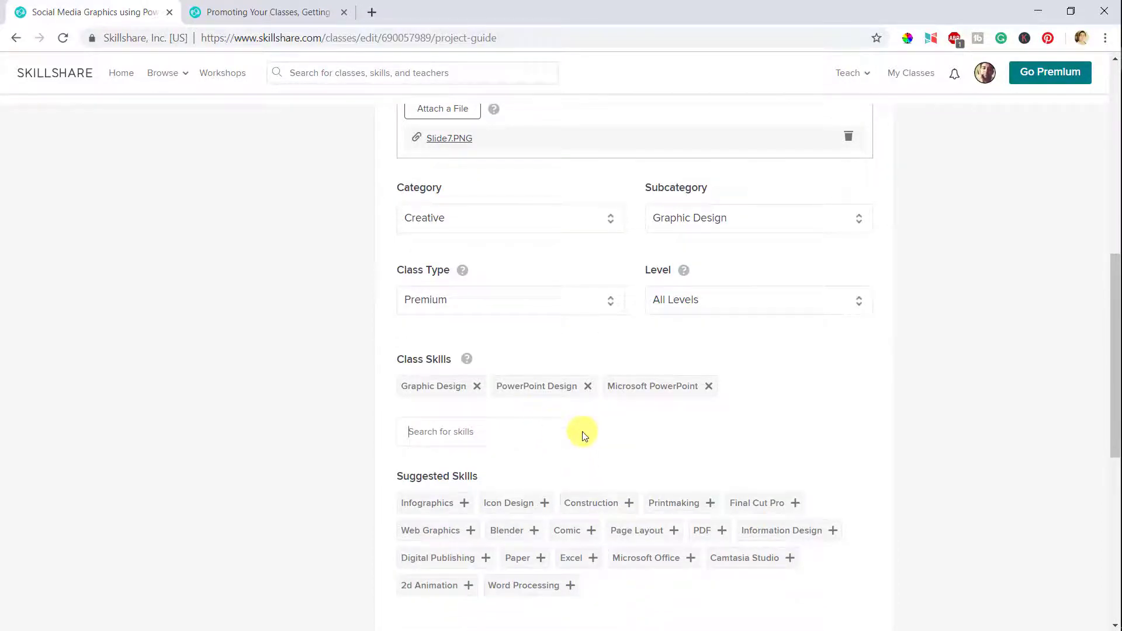
scroll(534, 451, up, 1)
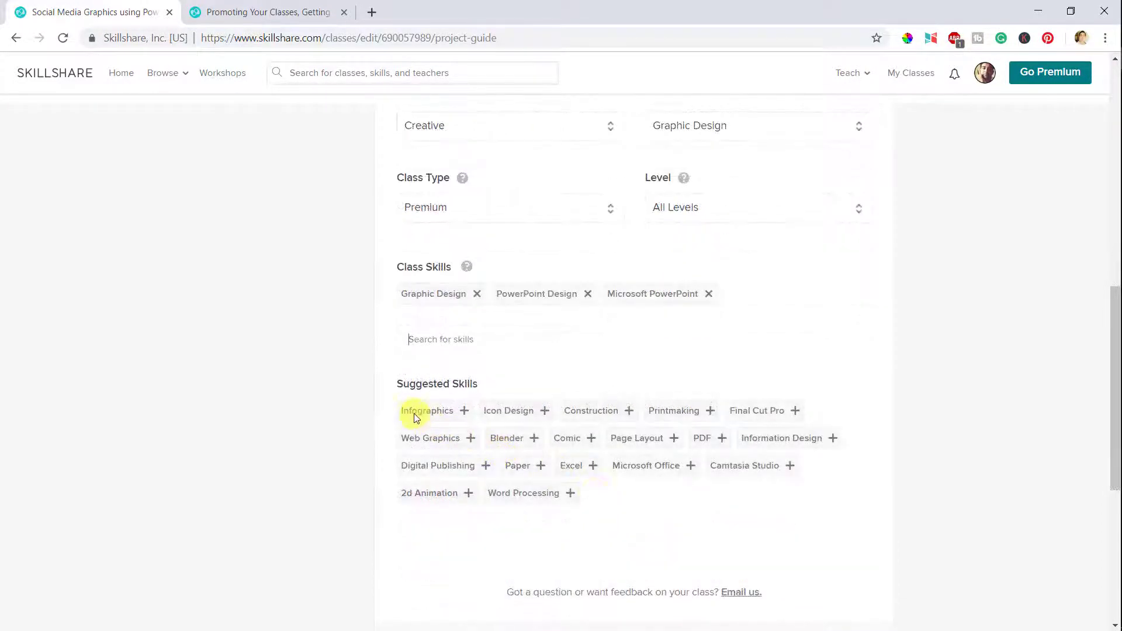
click(466, 412)
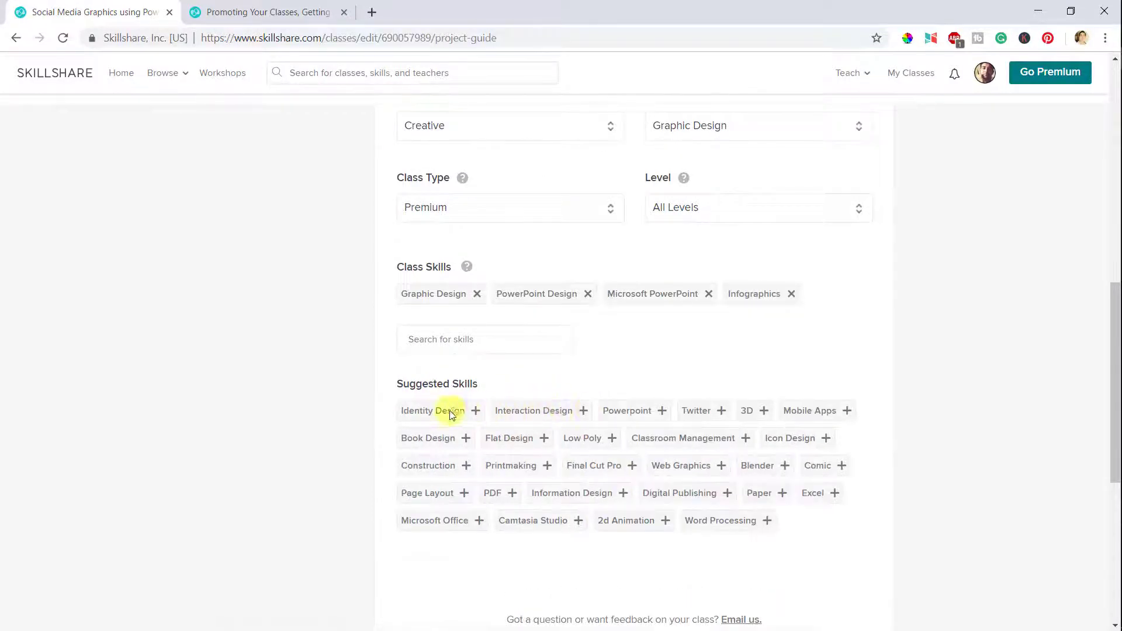
click(464, 339)
text(Social Media)
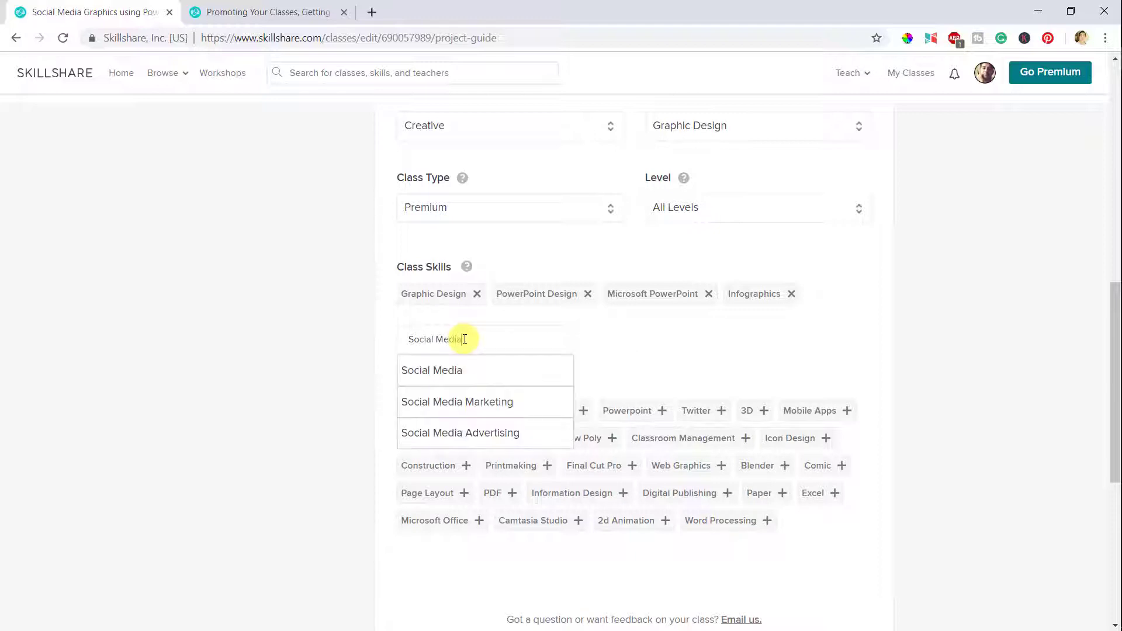
click(448, 369)
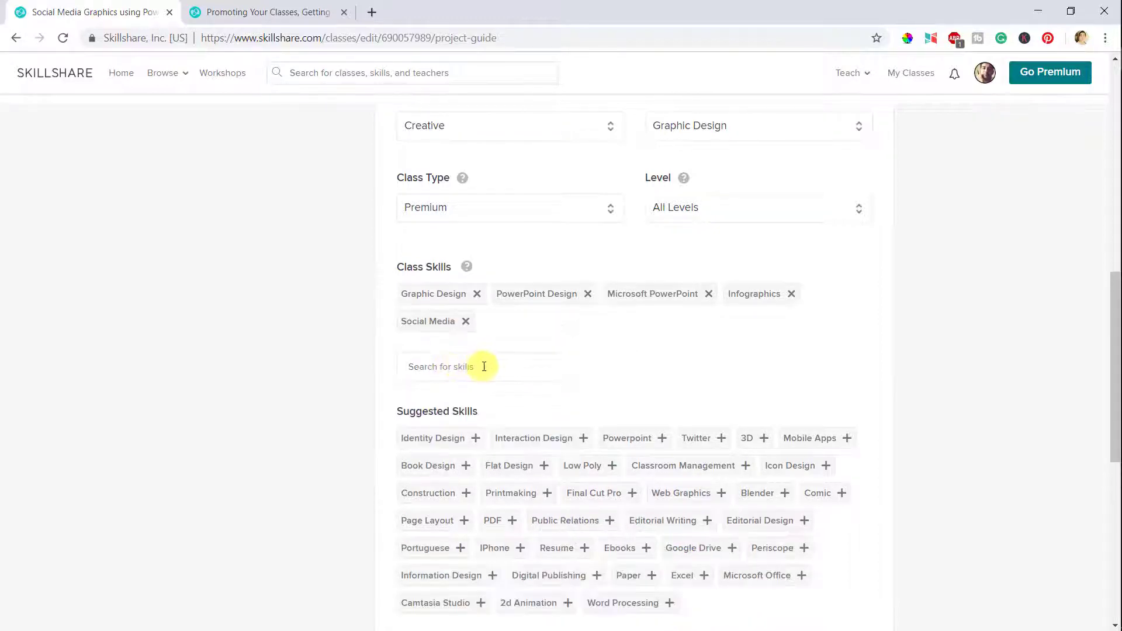
scroll(649, 362, down, 2)
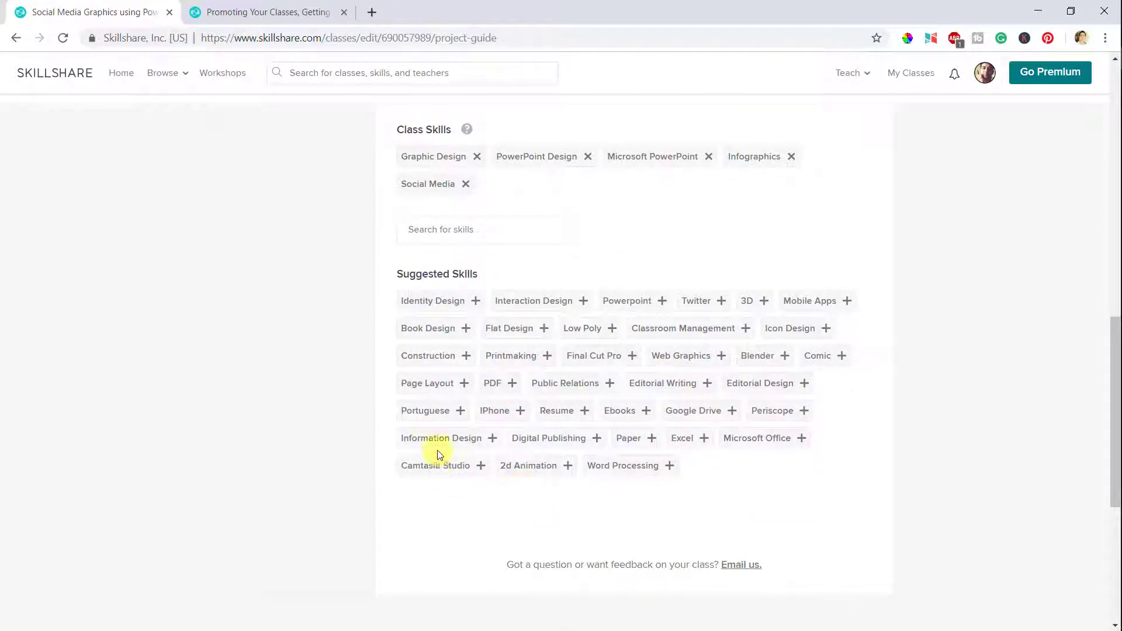
click(597, 439)
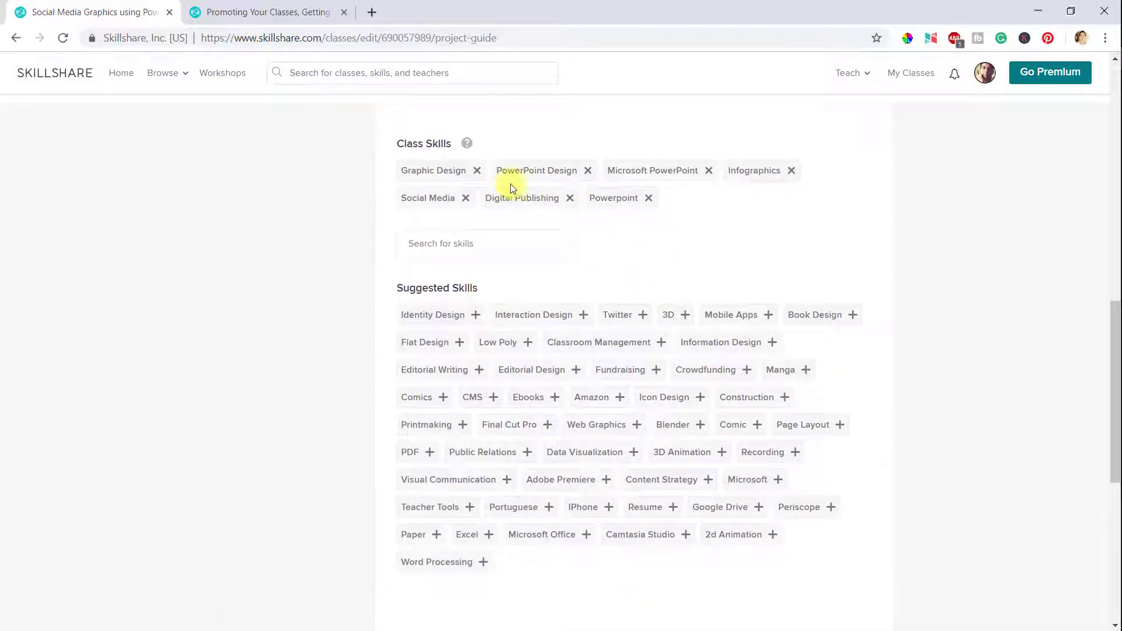
- Save the class updates and open the class preview, confirming that the editing page may be left
mouse_move(467, 147)
scroll(954, 301, up, 15)
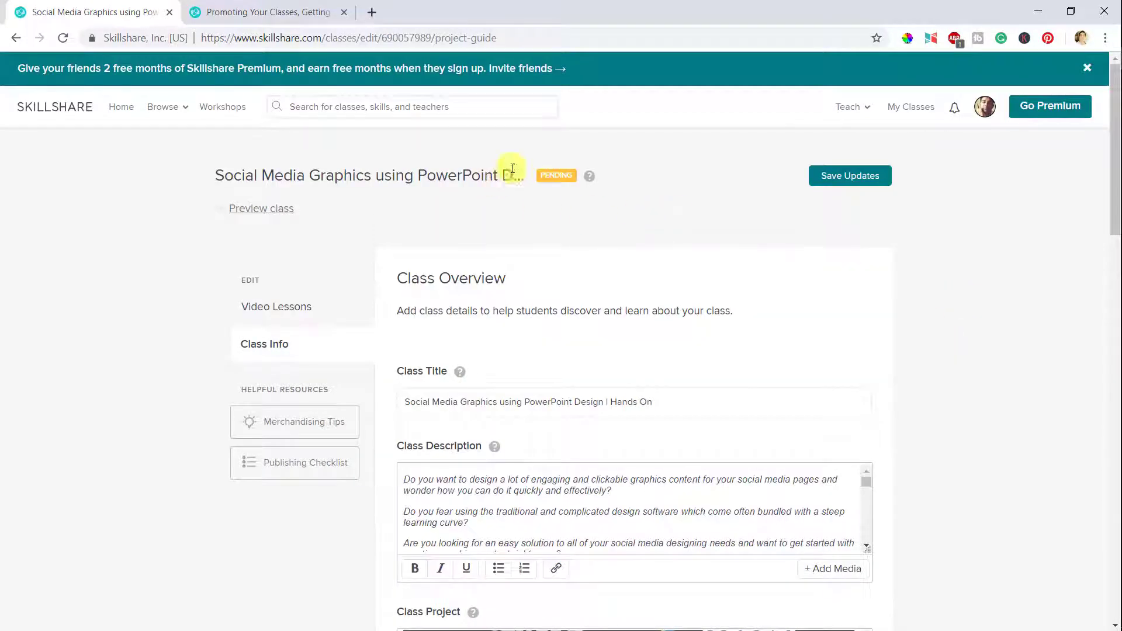
click(861, 180)
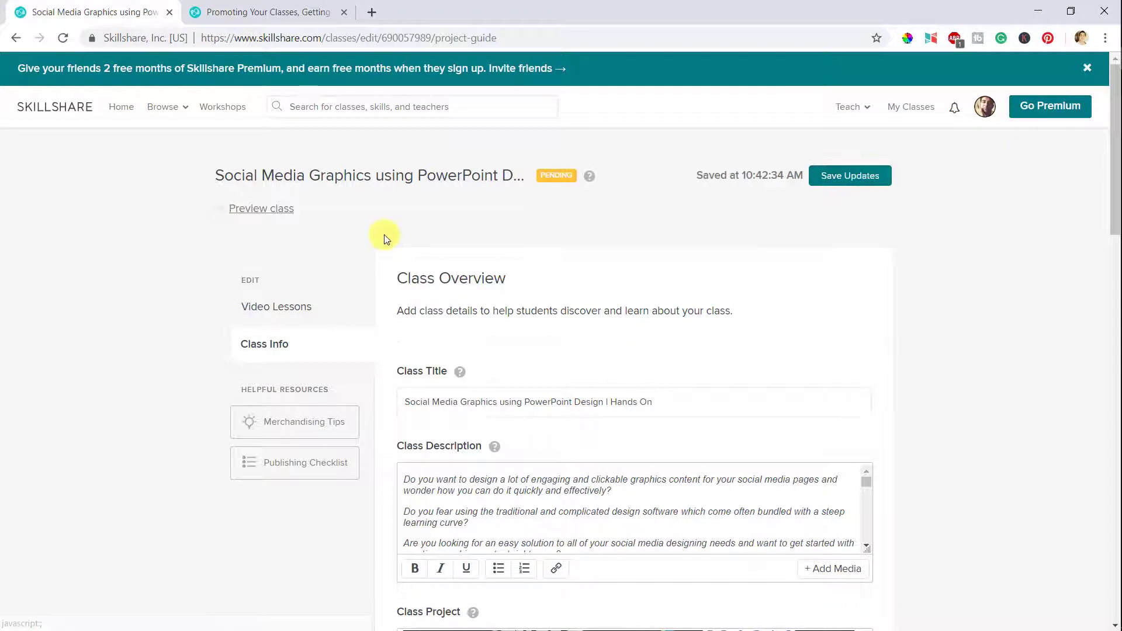
click(266, 212)
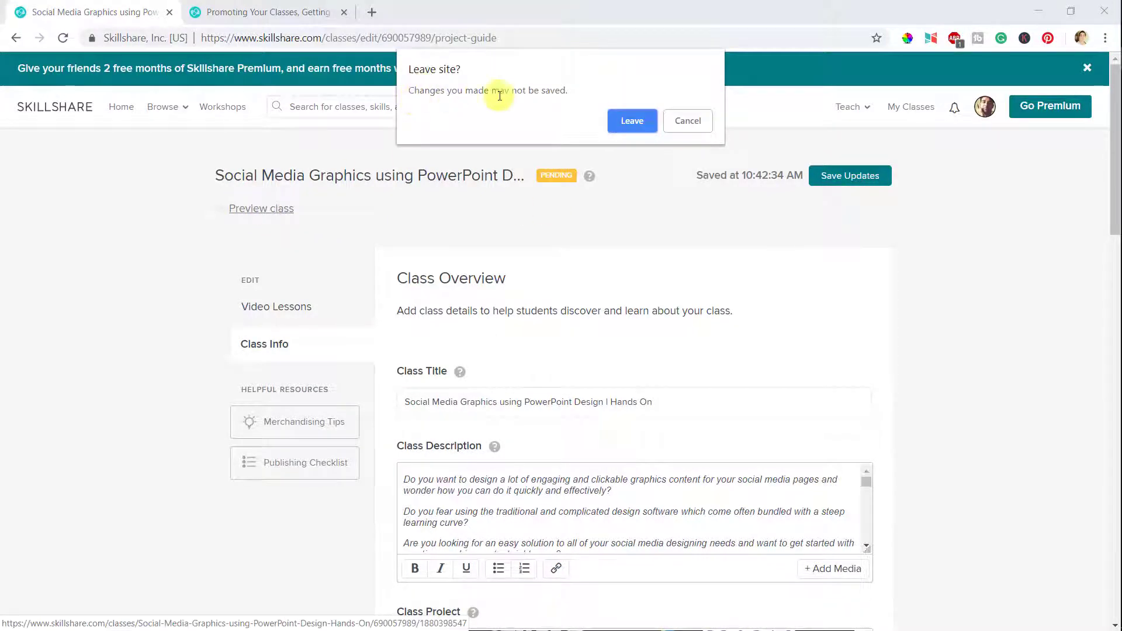
click(638, 122)
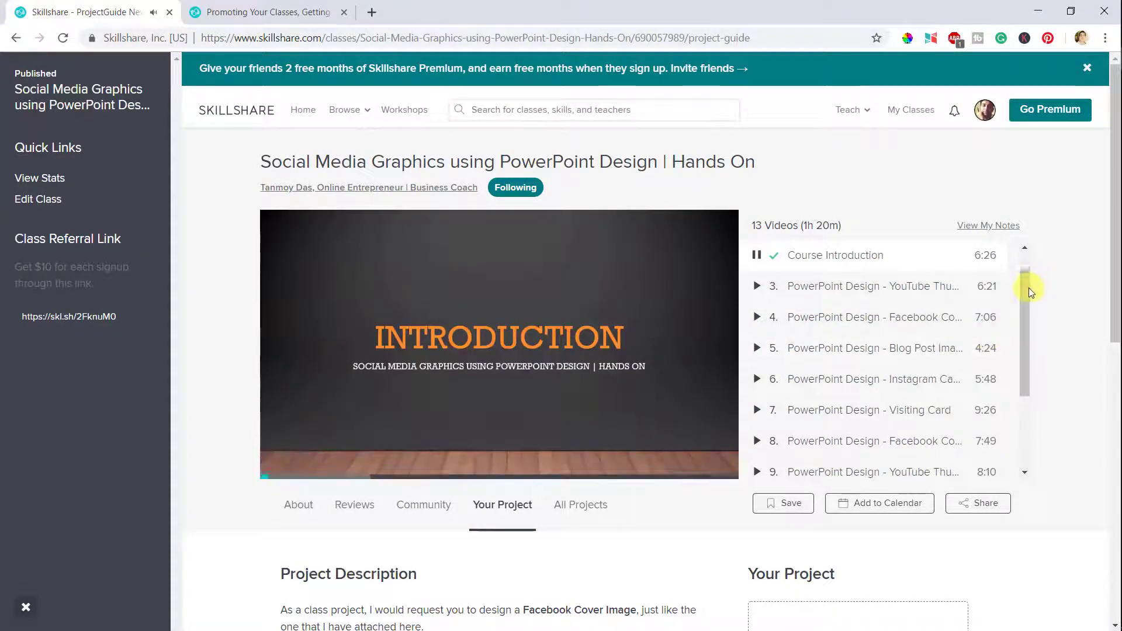
- Review the lesson list down to Conclusion, the project description and the attached Slide7.PNG resource on the class page
drag(1029, 290, 1023, 418)
scroll(1023, 418, down, 4)
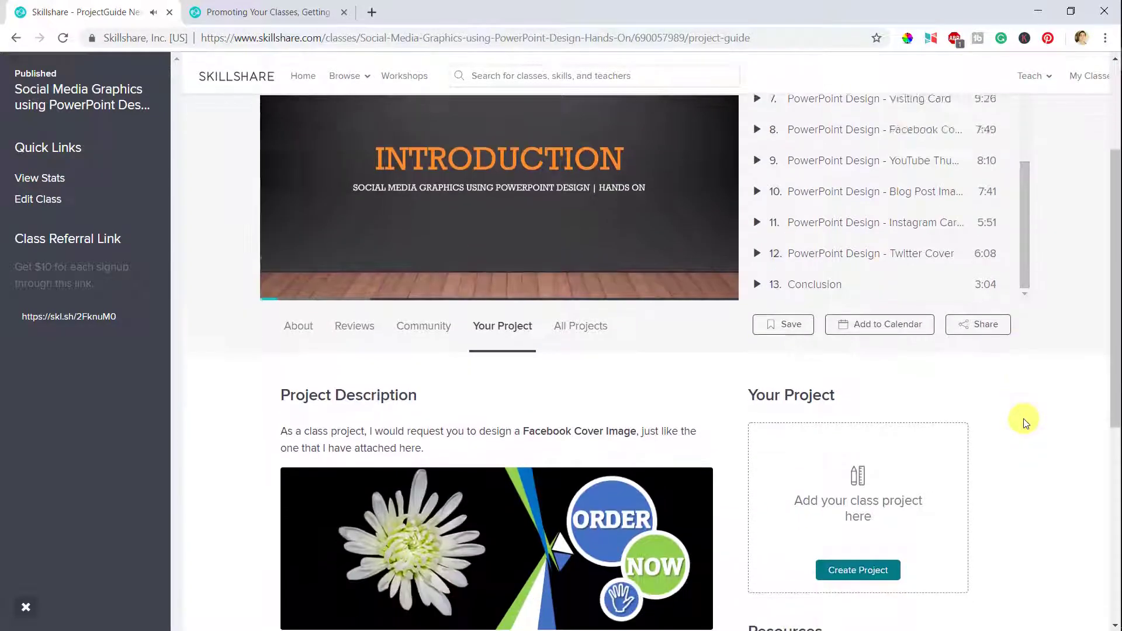
scroll(1024, 420, down, 1)
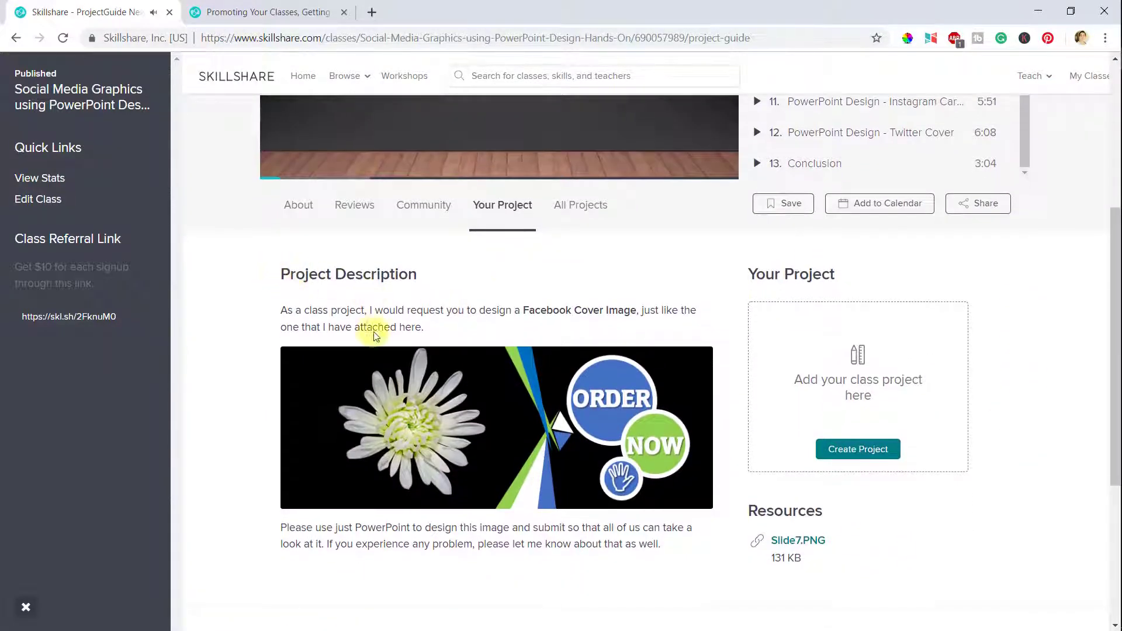
scroll(223, 573, down, 2)
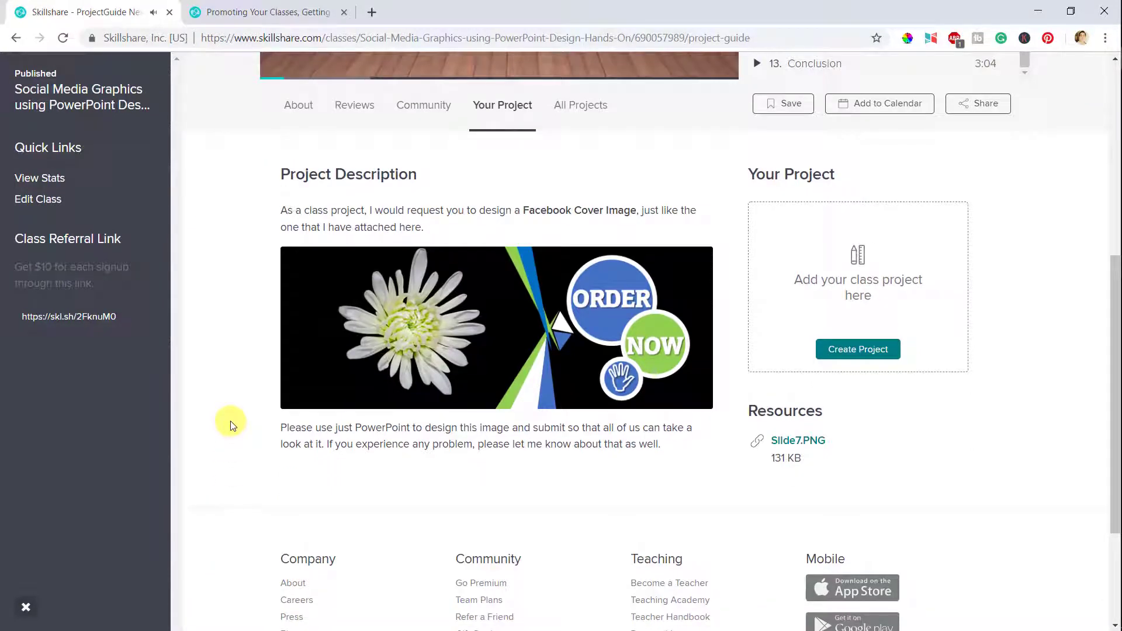
scroll(231, 424, up, 1)
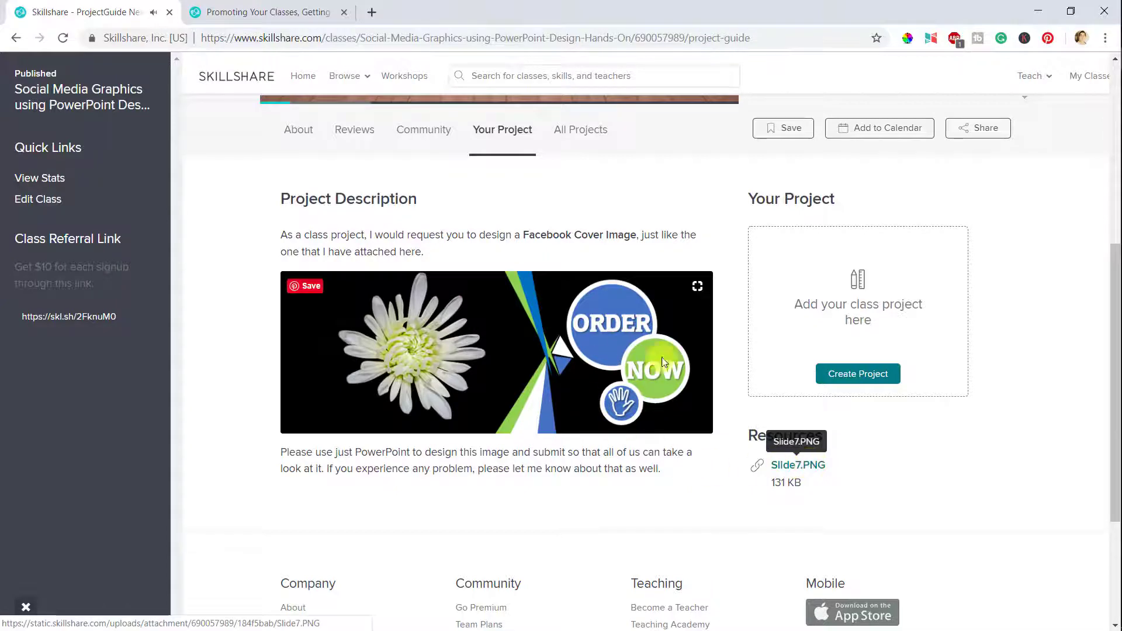
- Read the About description of the class, including its skills, requirements, target audience and contents
click(306, 132)
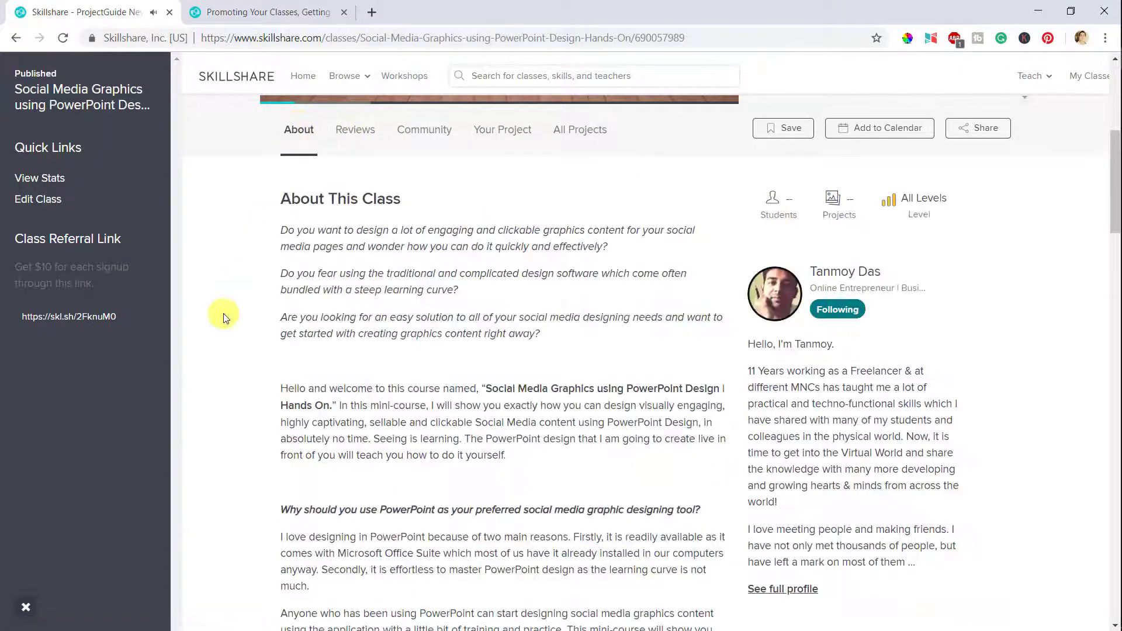
scroll(355, 353, down, 8)
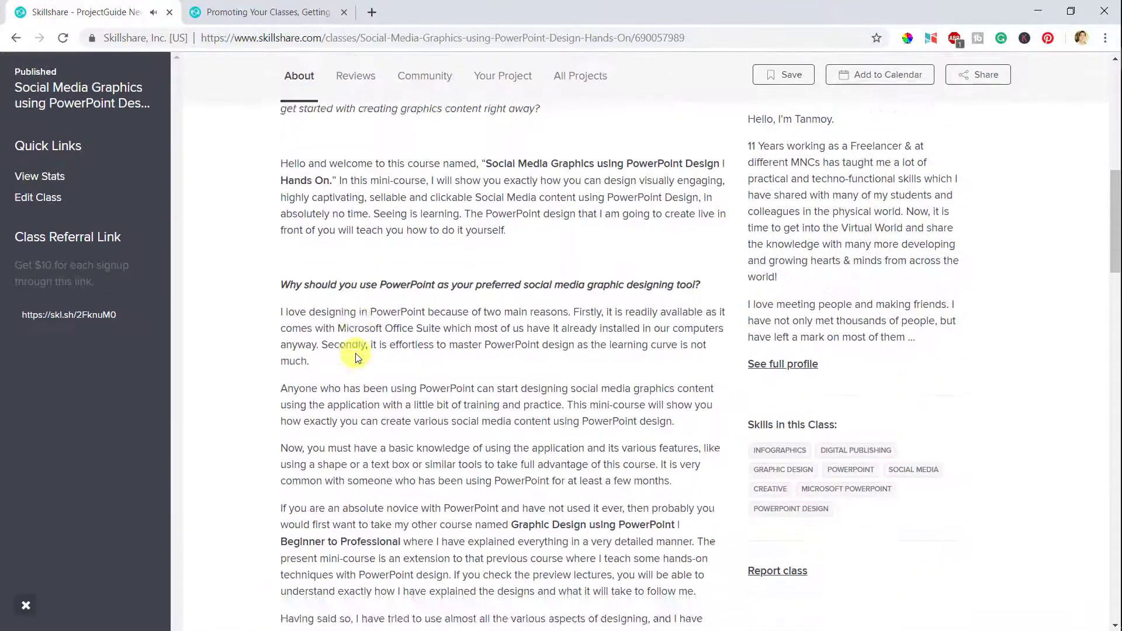
scroll(356, 353, down, 8)
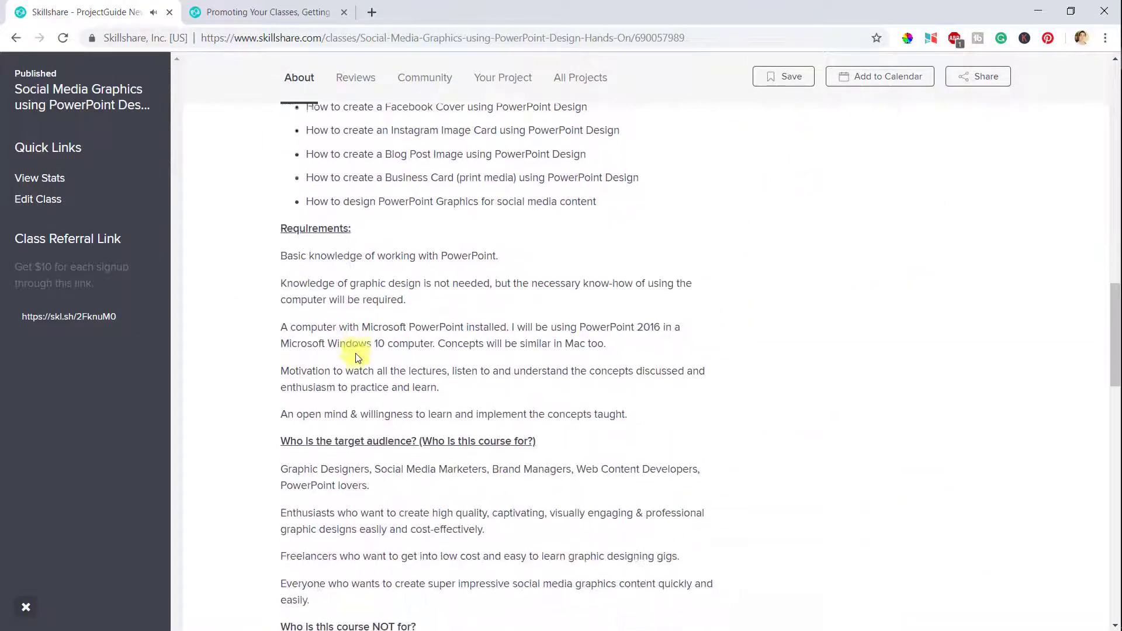
scroll(355, 353, down, 9)
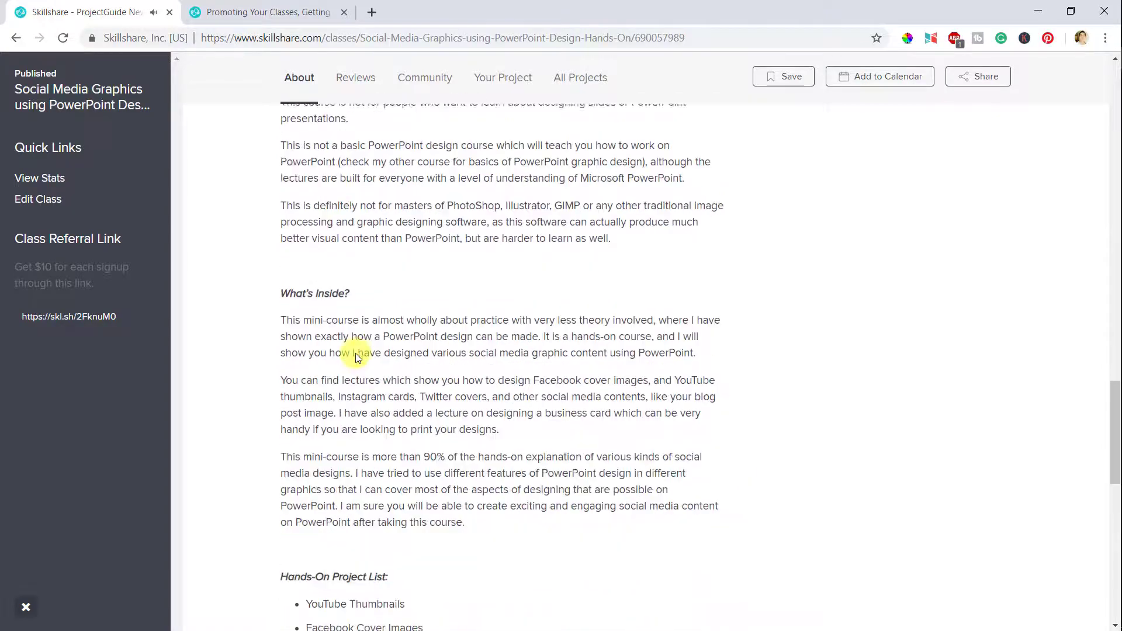
scroll(355, 353, up, 20)
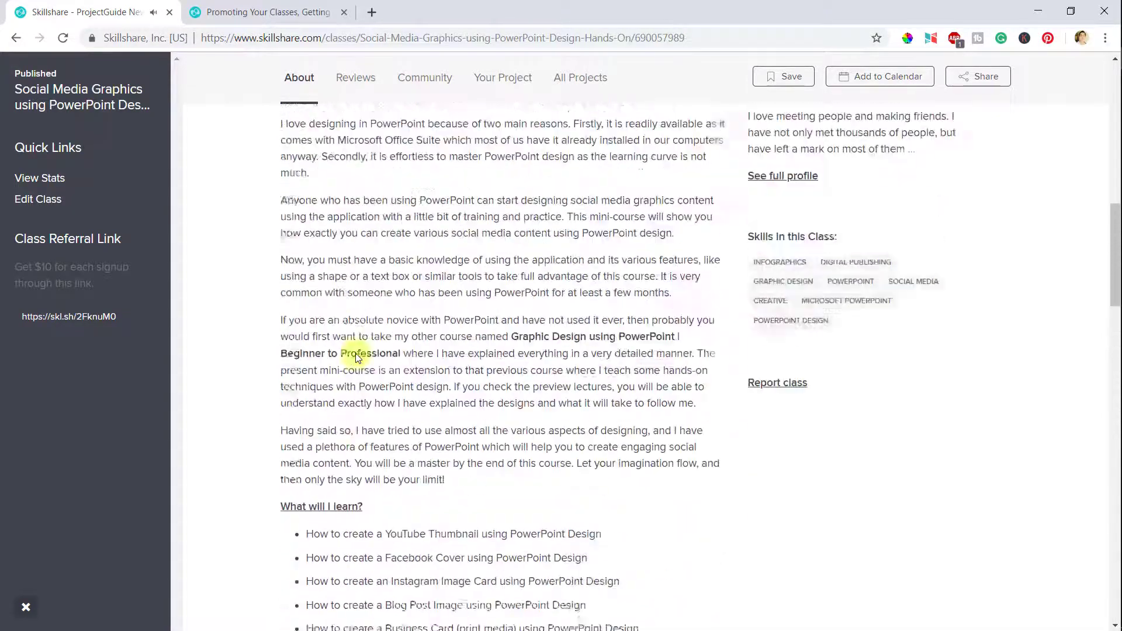
scroll(355, 353, up, 6)
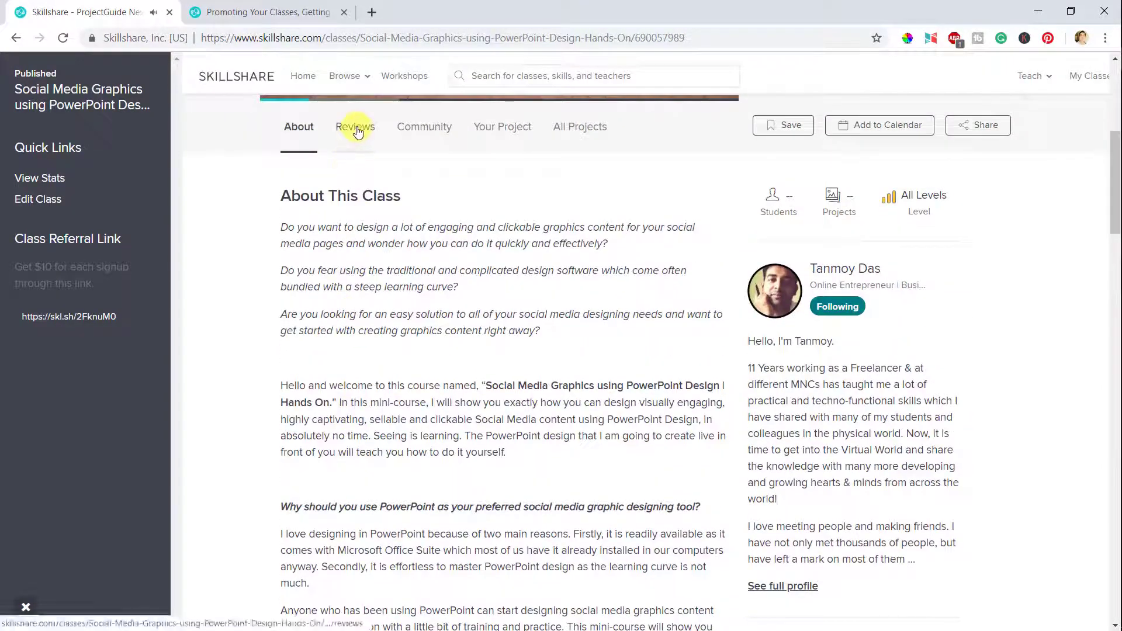
- Check the student reviews and the community discussions of the class
click(358, 130)
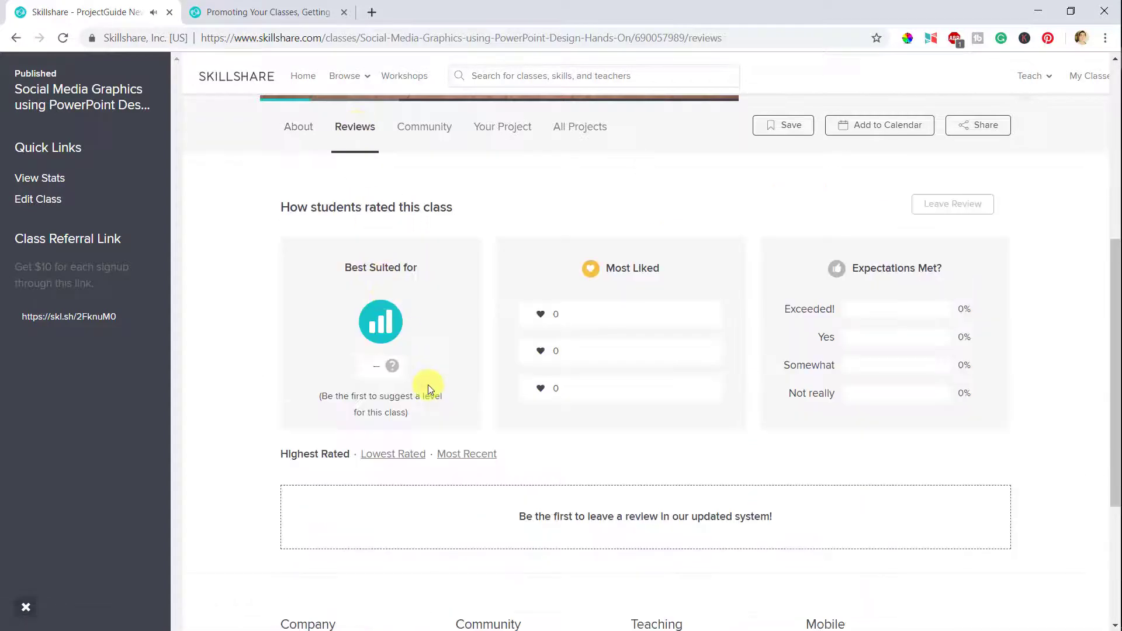
scroll(427, 385, up, 2)
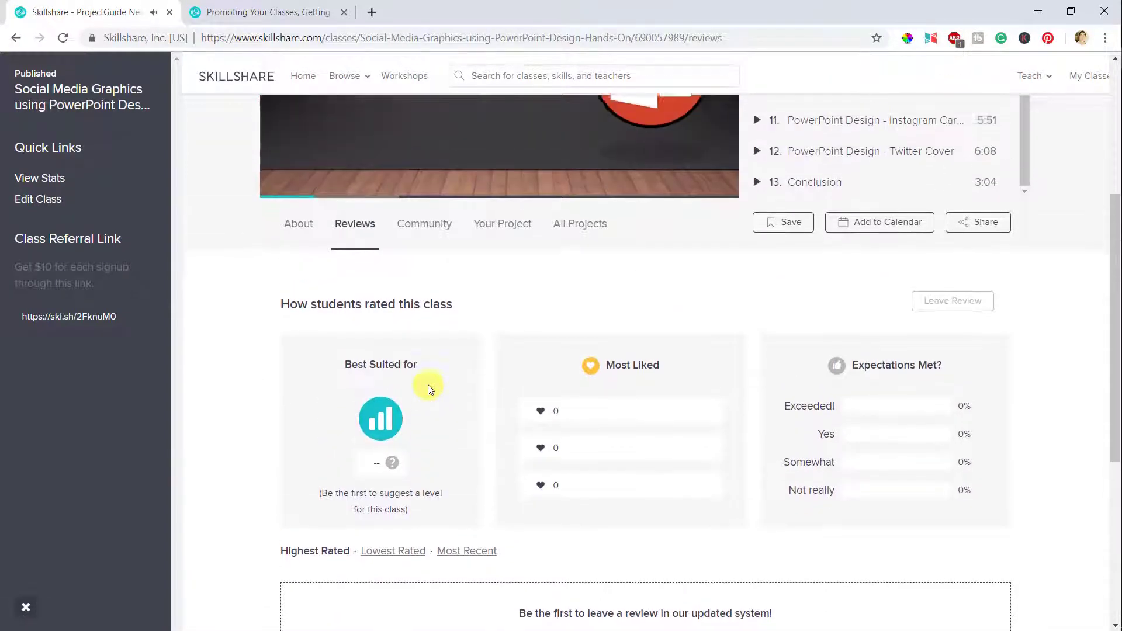
click(418, 258)
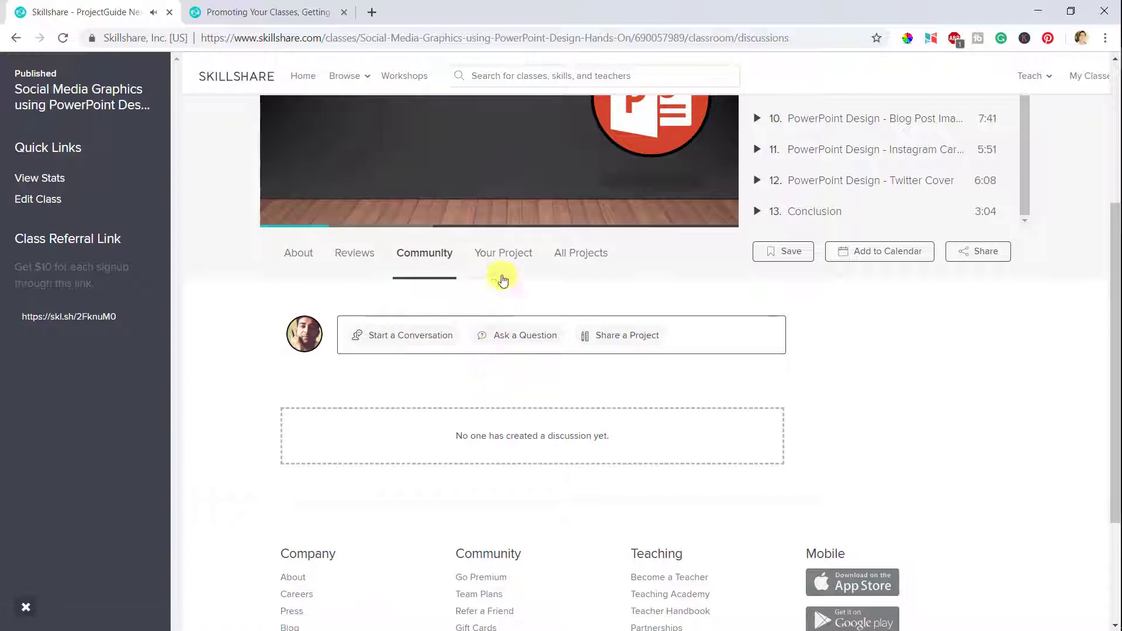
- Check the class's project brief and the list of all student projects, and return to the introduction video from the brief
click(513, 260)
scroll(512, 260, down, 2)
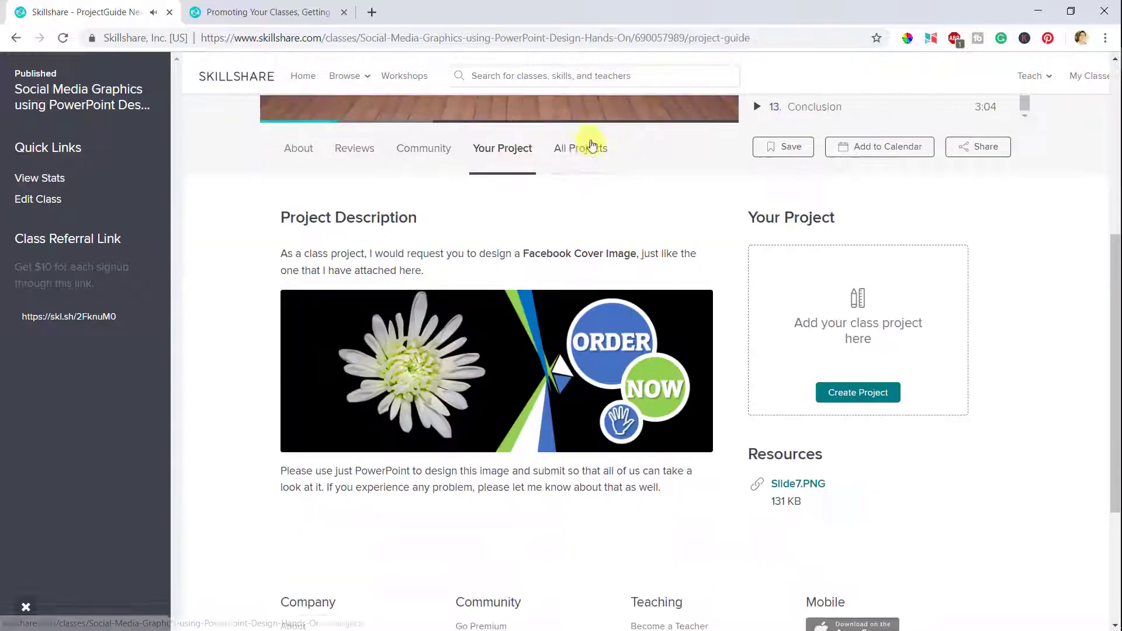
click(591, 152)
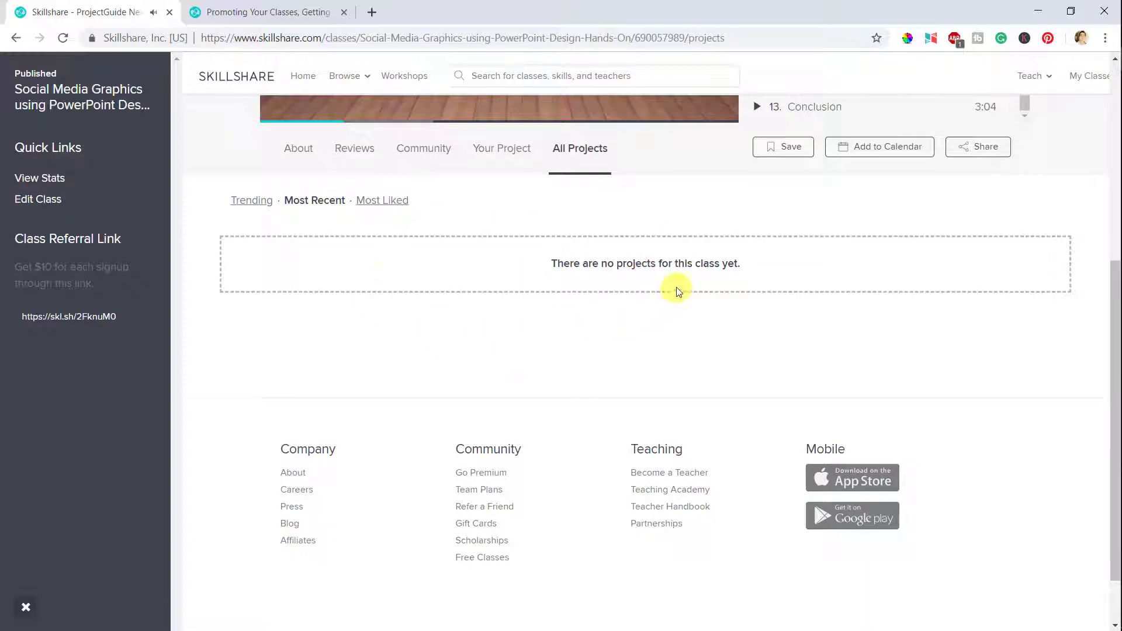
scroll(483, 370, up, 3)
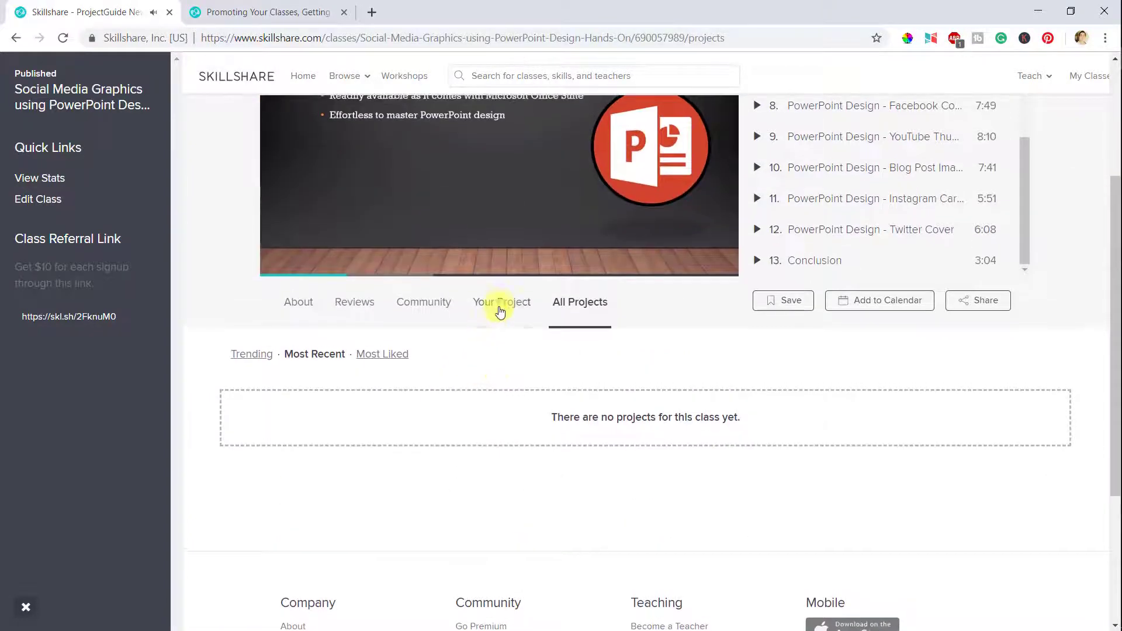
click(501, 303)
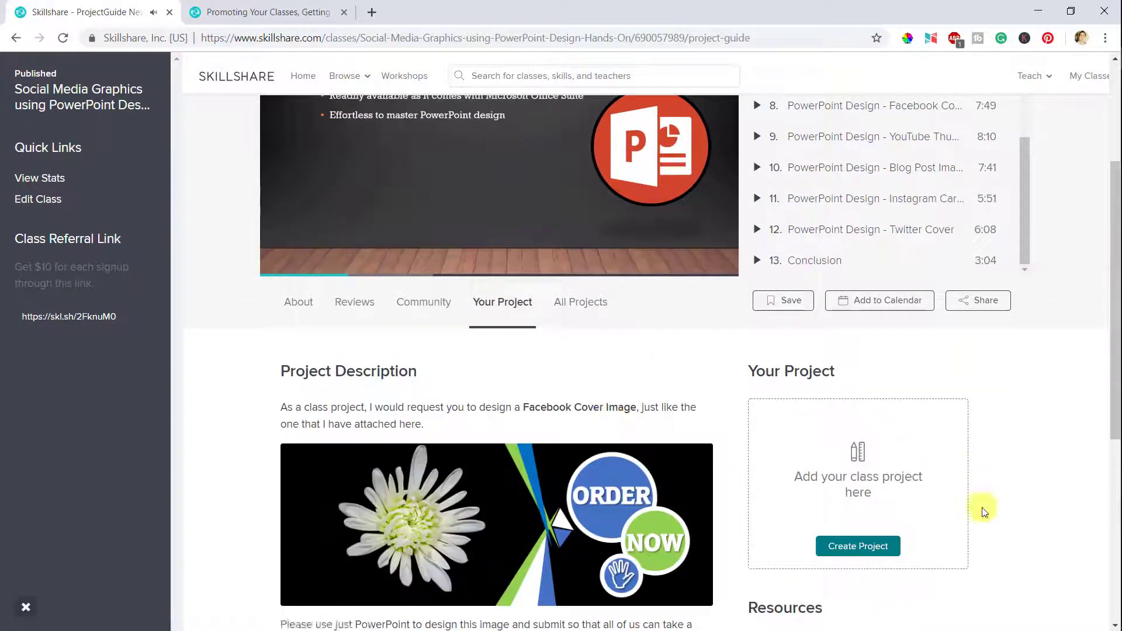
scroll(984, 508, down, 1)
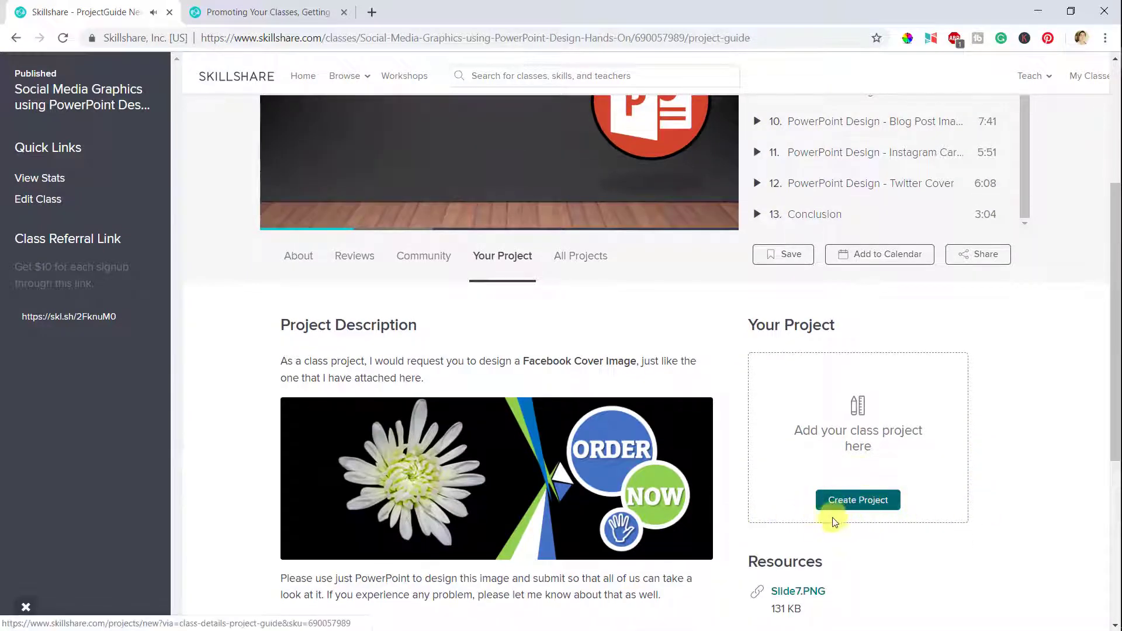
scroll(734, 413, up, 4)
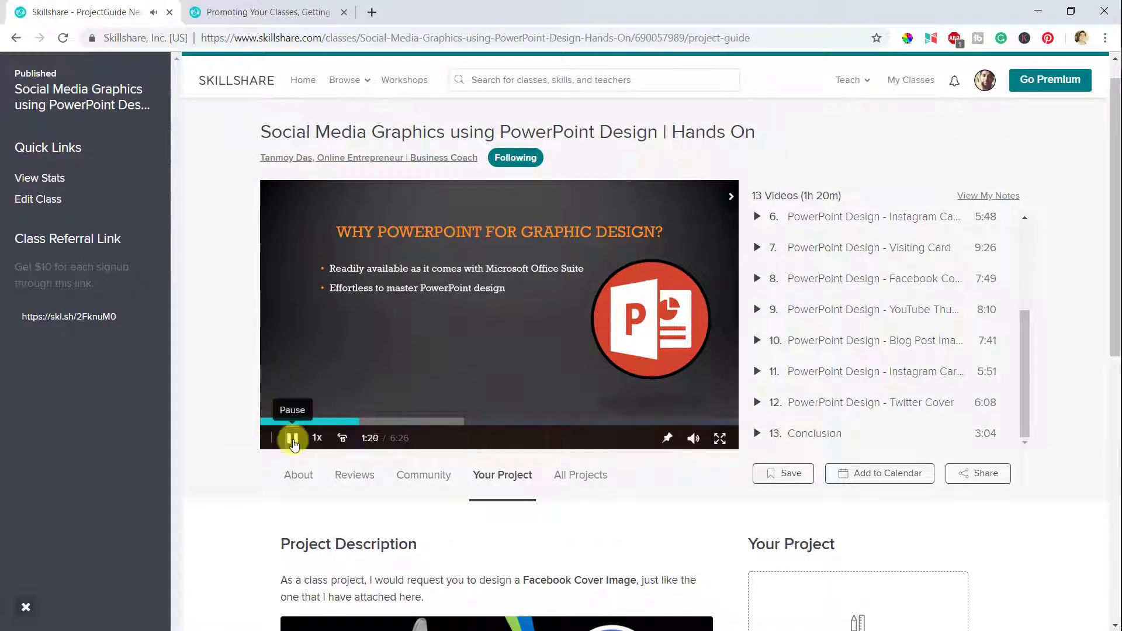
- Go back to the start of the lesson list, then check the class's quick links and its referral link
scroll(965, 333, up, 3)
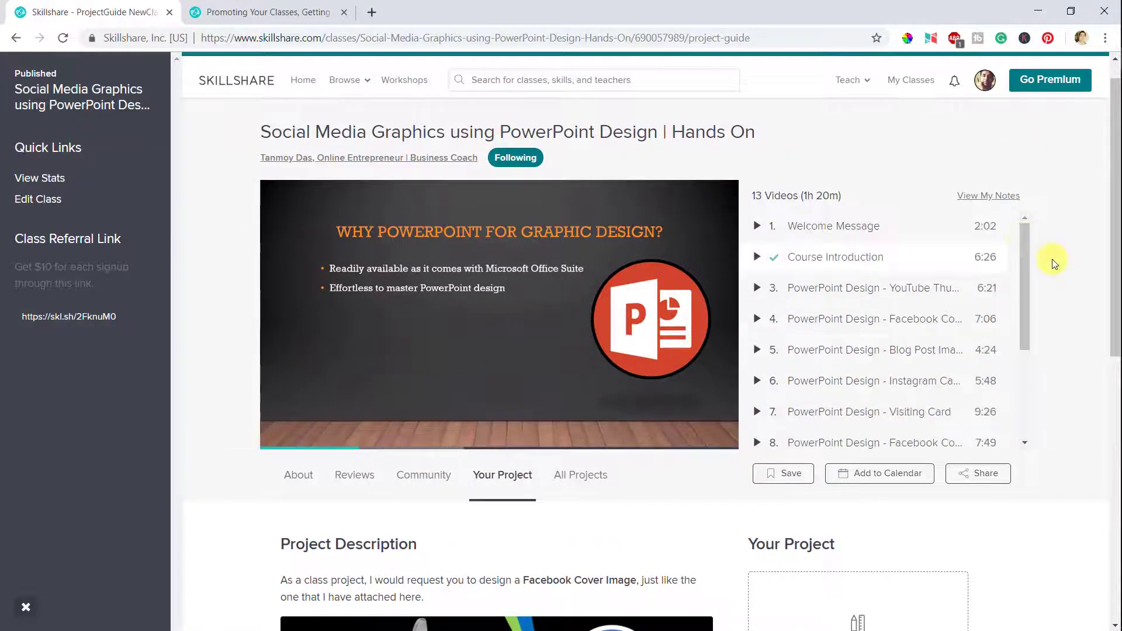
scroll(1053, 265, up, 1)
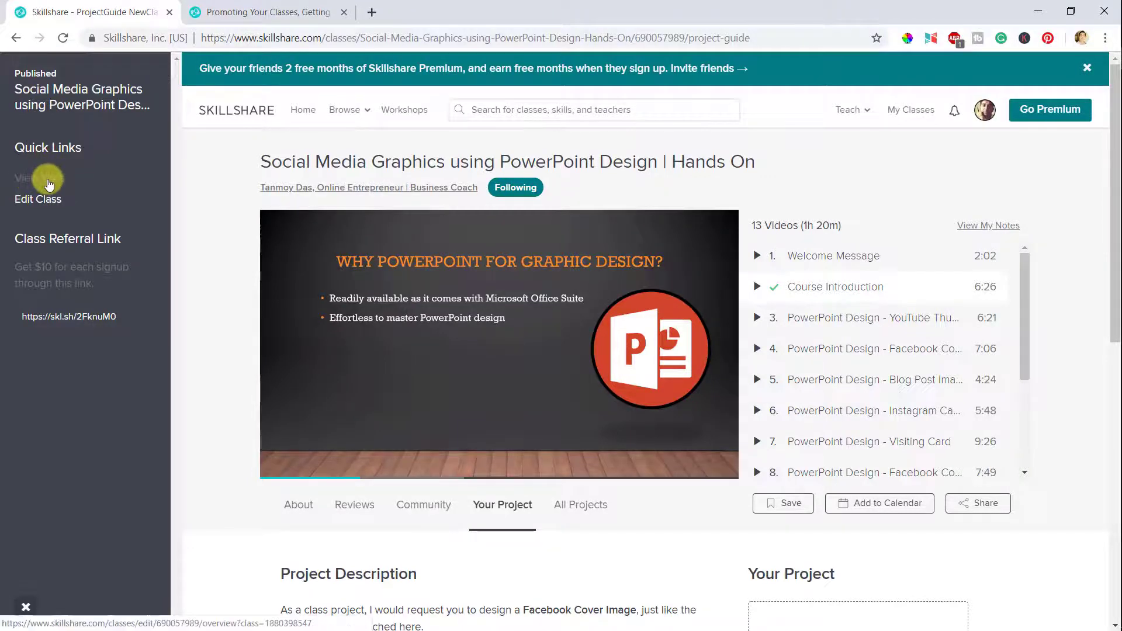
click(27, 202)
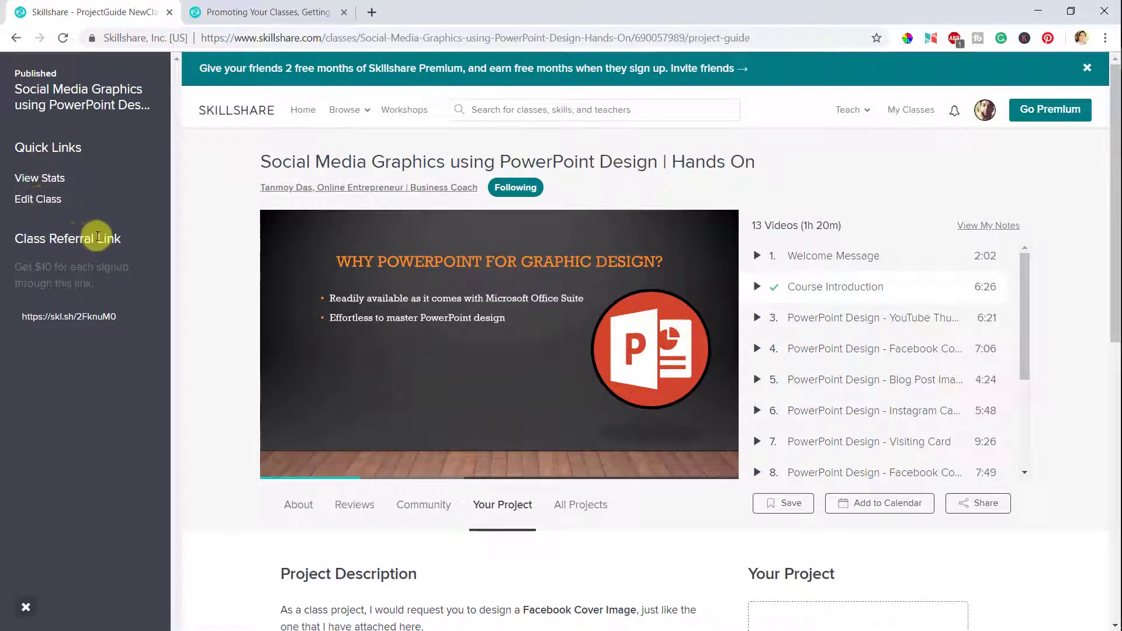
triple_click(125, 315)
drag(125, 316, 99, 316)
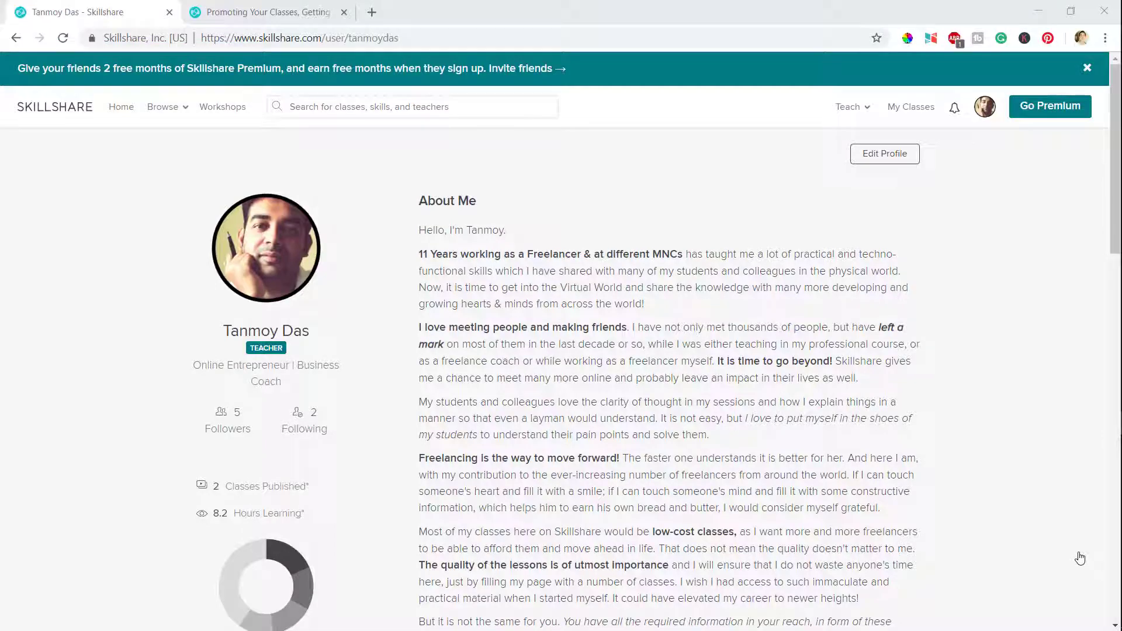
- Check how the Social Media Graphics class card appears among the Teaching classes on the teacher profile
scroll(1080, 558, down, 10)
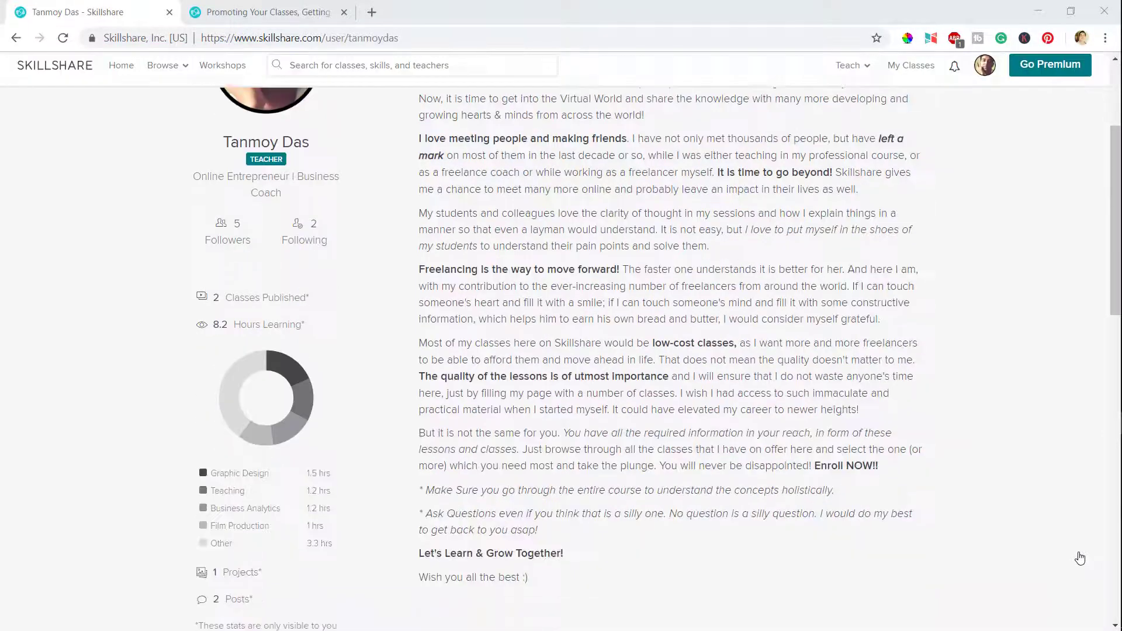
scroll(1080, 558, down, 1)
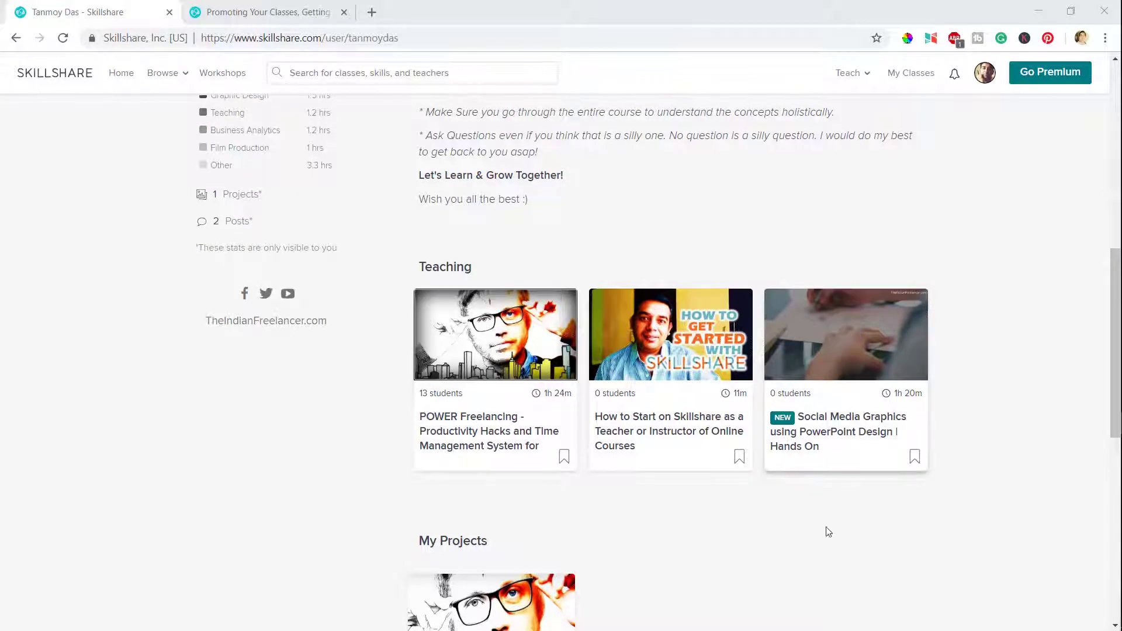
mouse_move(927, 361)
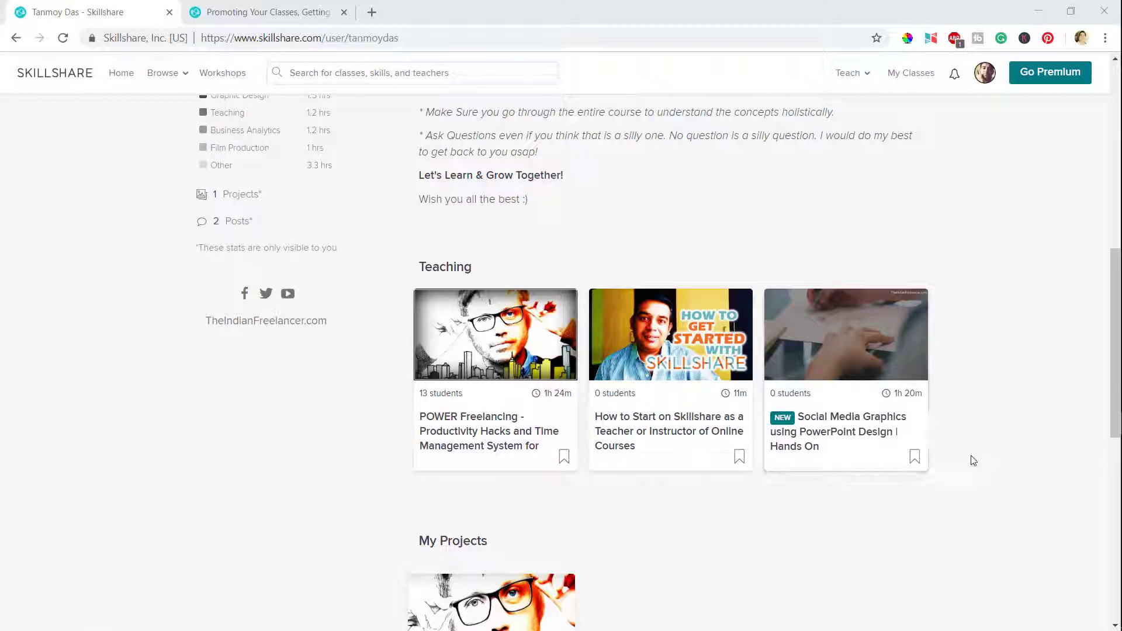
- Edit the Social Media Graphics class, replacing the Welcome Message thumbnail with the "Social Media Graphics Using PowerPoint Design" image, and republish it
click(838, 428)
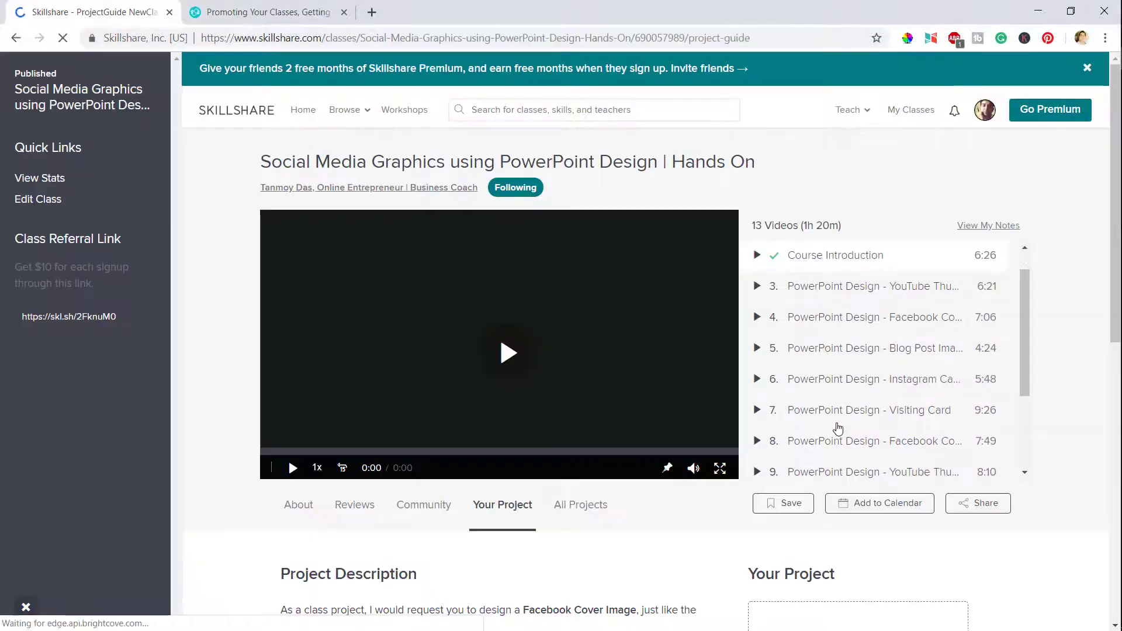
click(33, 201)
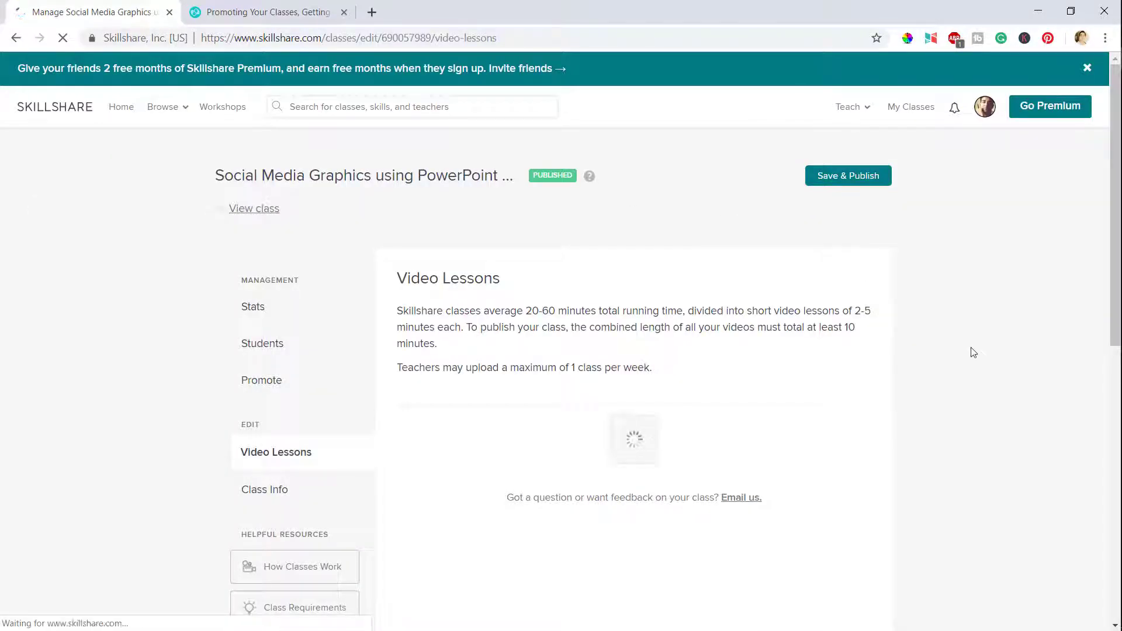
scroll(973, 352, down, 5)
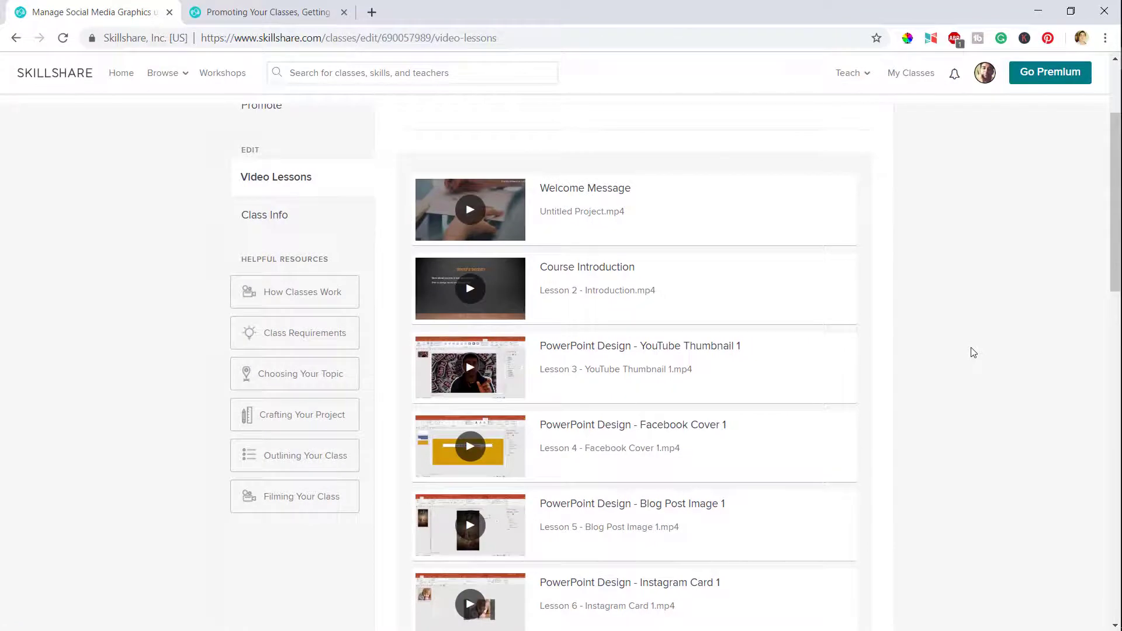
scroll(944, 235, up, 1)
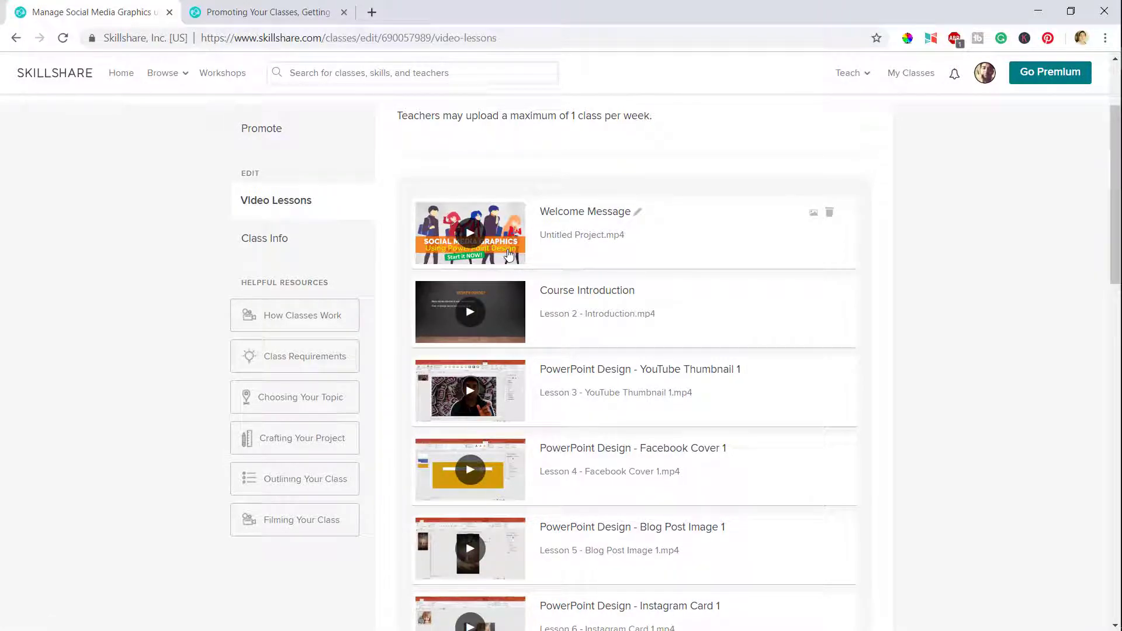
scroll(968, 306, up, 5)
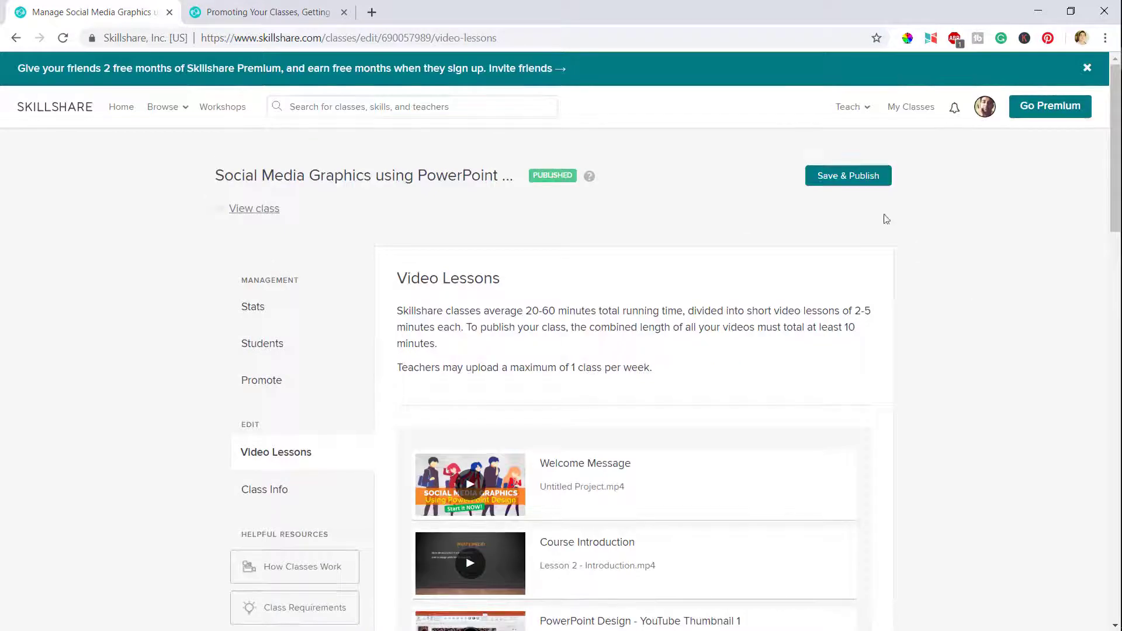
click(857, 183)
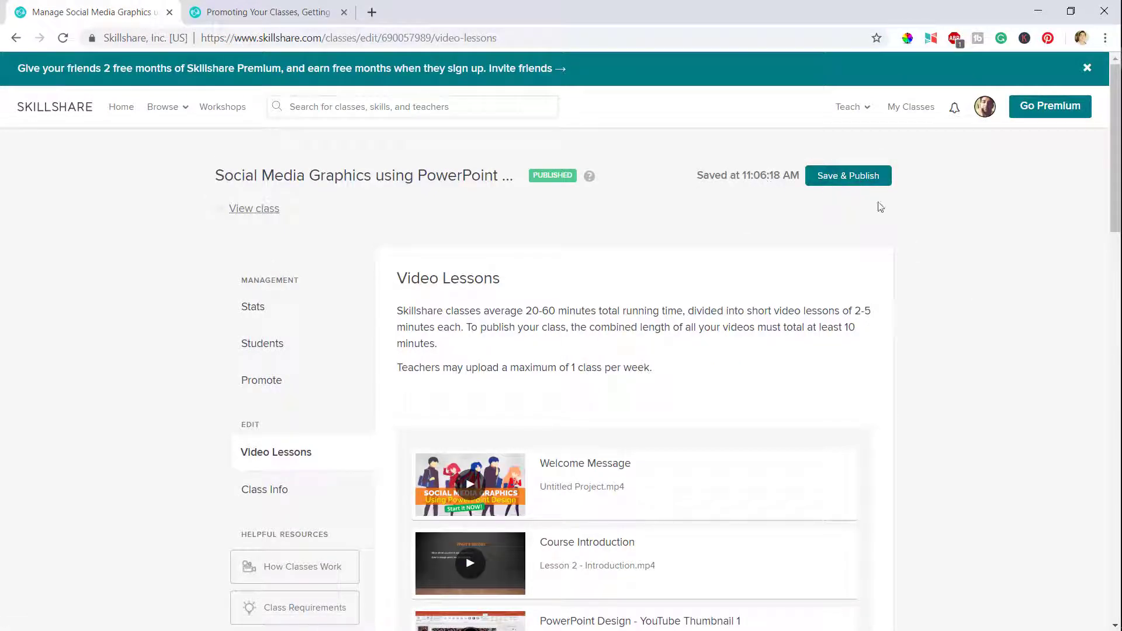
- Leave the class editor for the teacher profile and check the Social Media Graphics cover image in its Teaching section
mouse_move(986, 112)
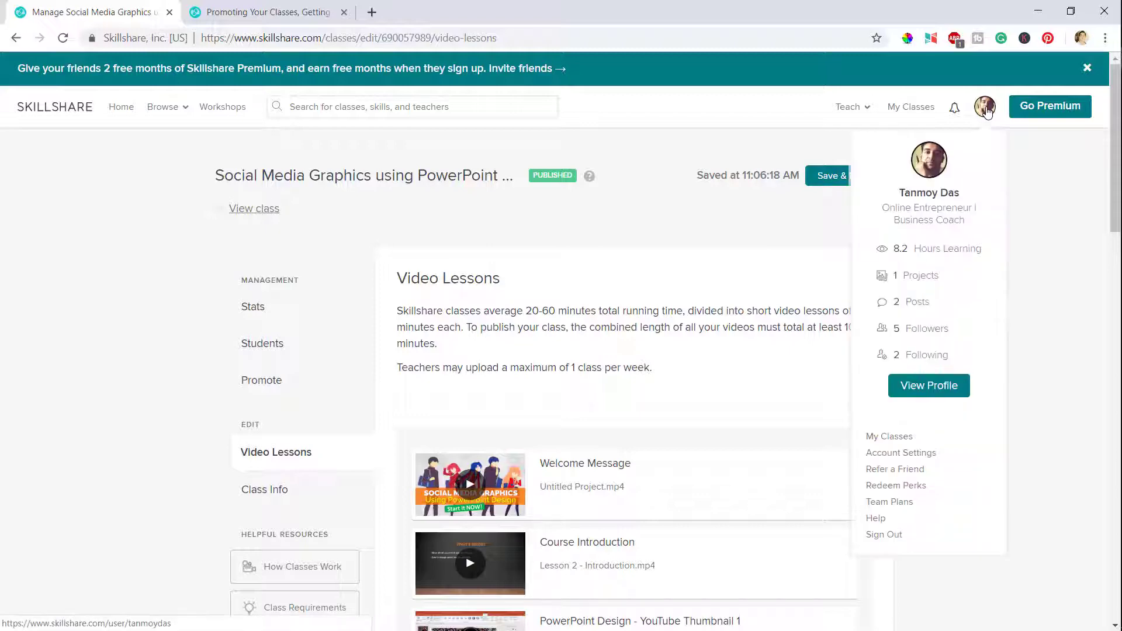
click(937, 388)
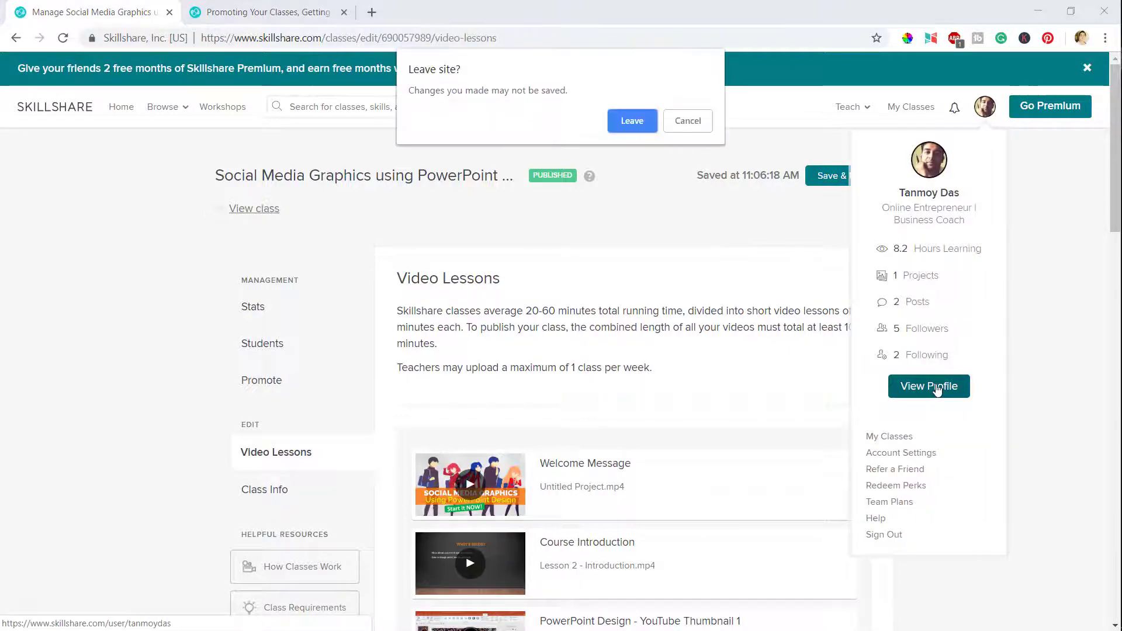
click(633, 120)
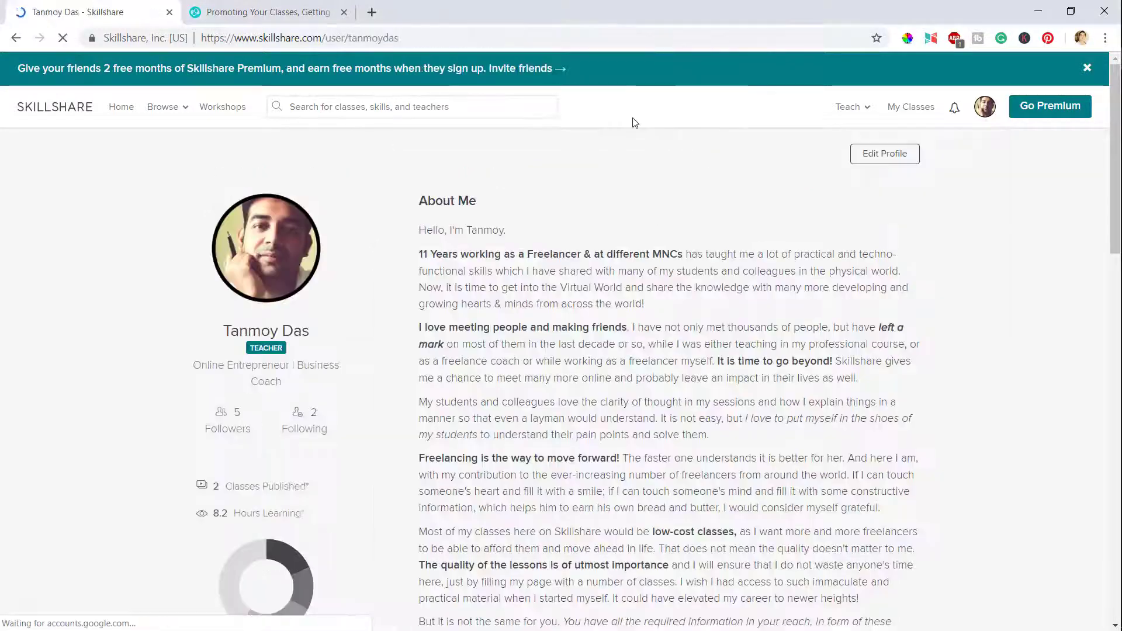
scroll(649, 192, down, 10)
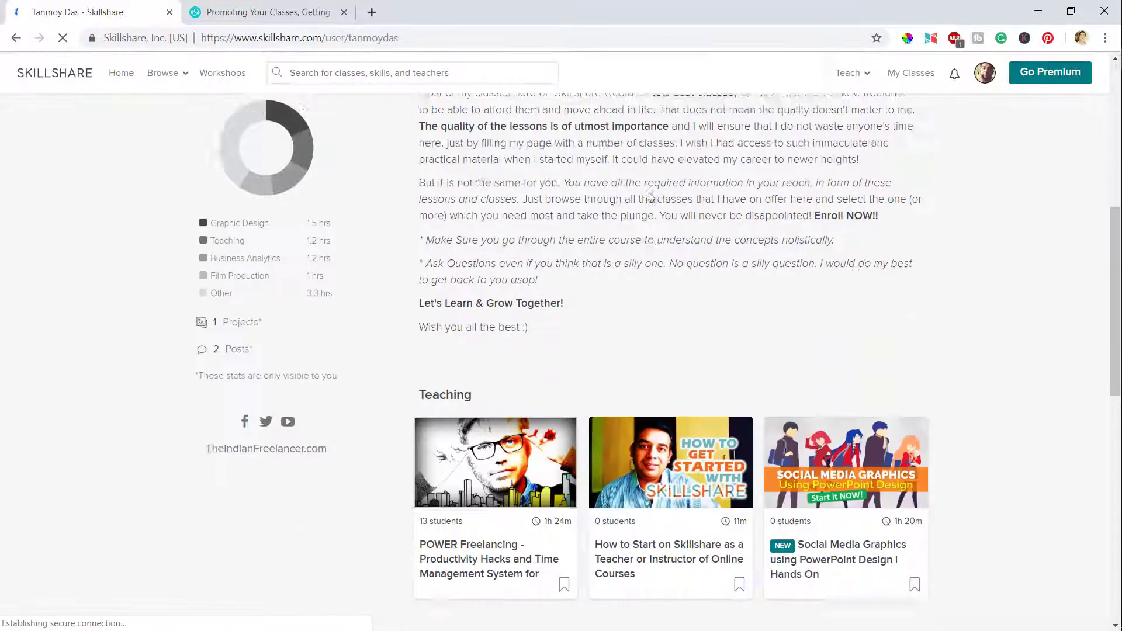